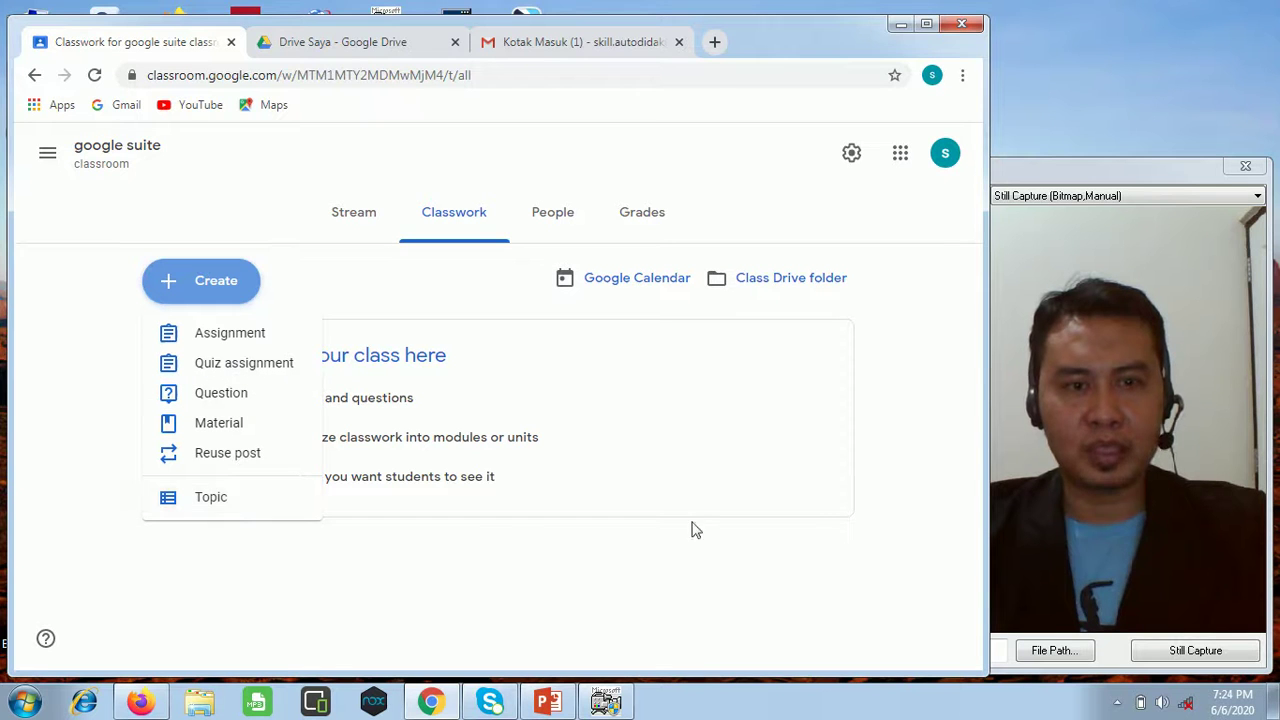
On the class People page, cancel the half-typed co-teacher invite and open Invite students instead.
{"action": "left_click", "coordinate": [574, 220]}
{"action": "left_click", "coordinate": [572, 216]}
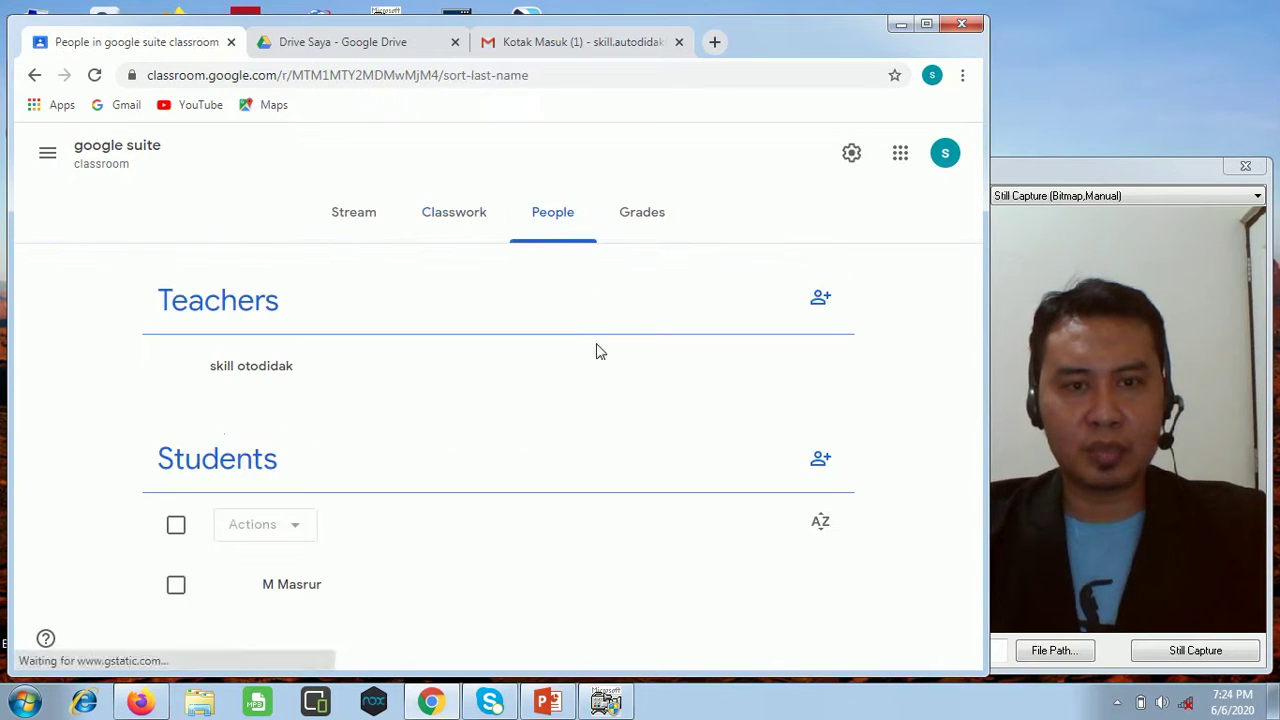
{"action": "left_click", "coordinate": [820, 300]}
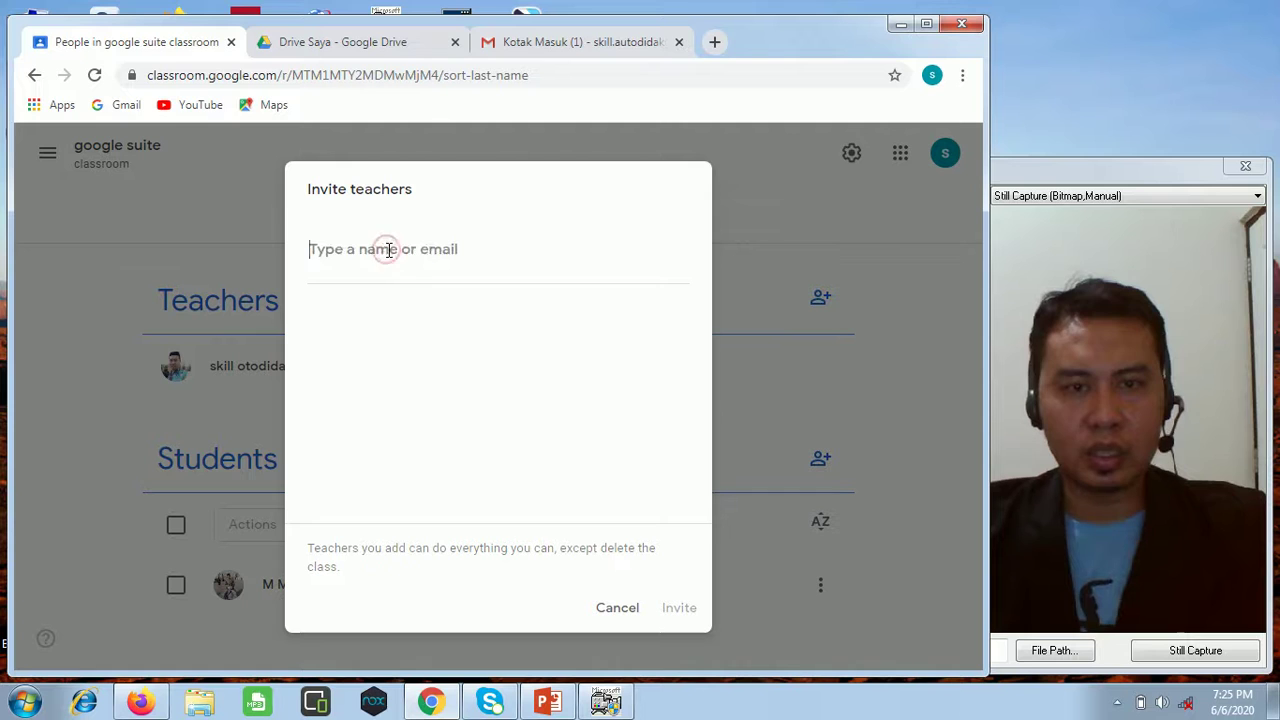
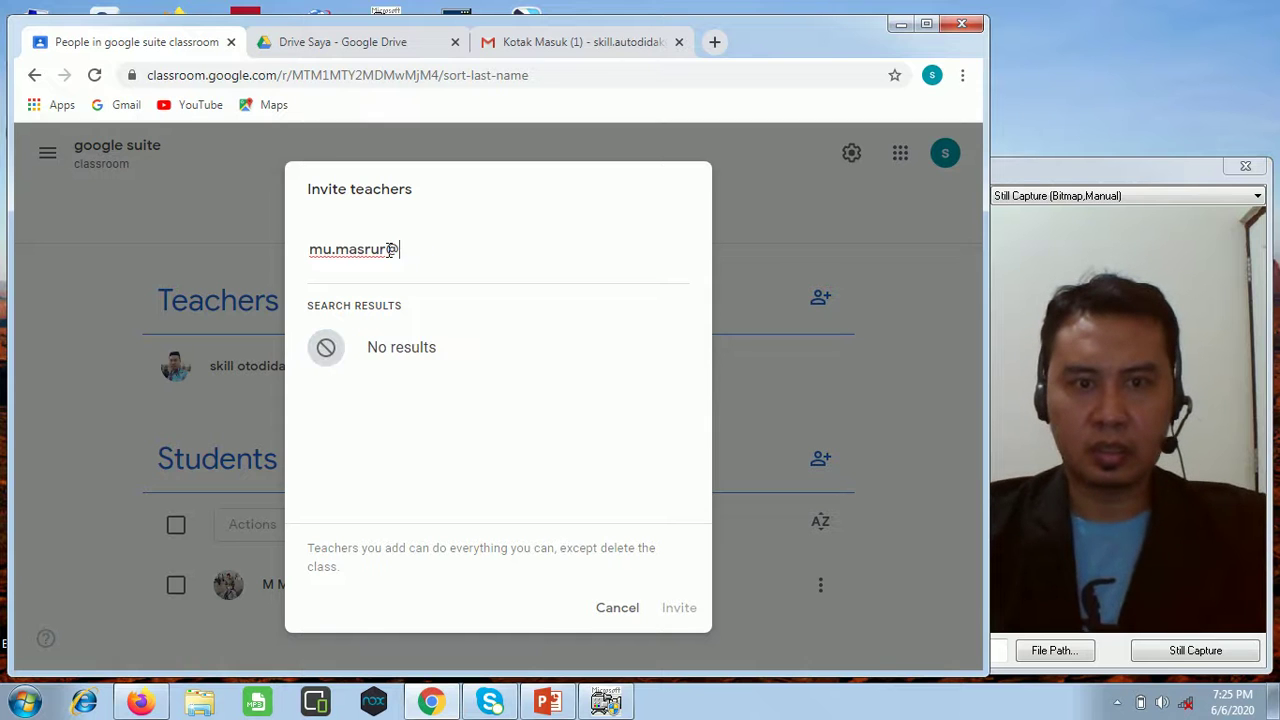
{"action": "left_click", "coordinate": [598, 611]}
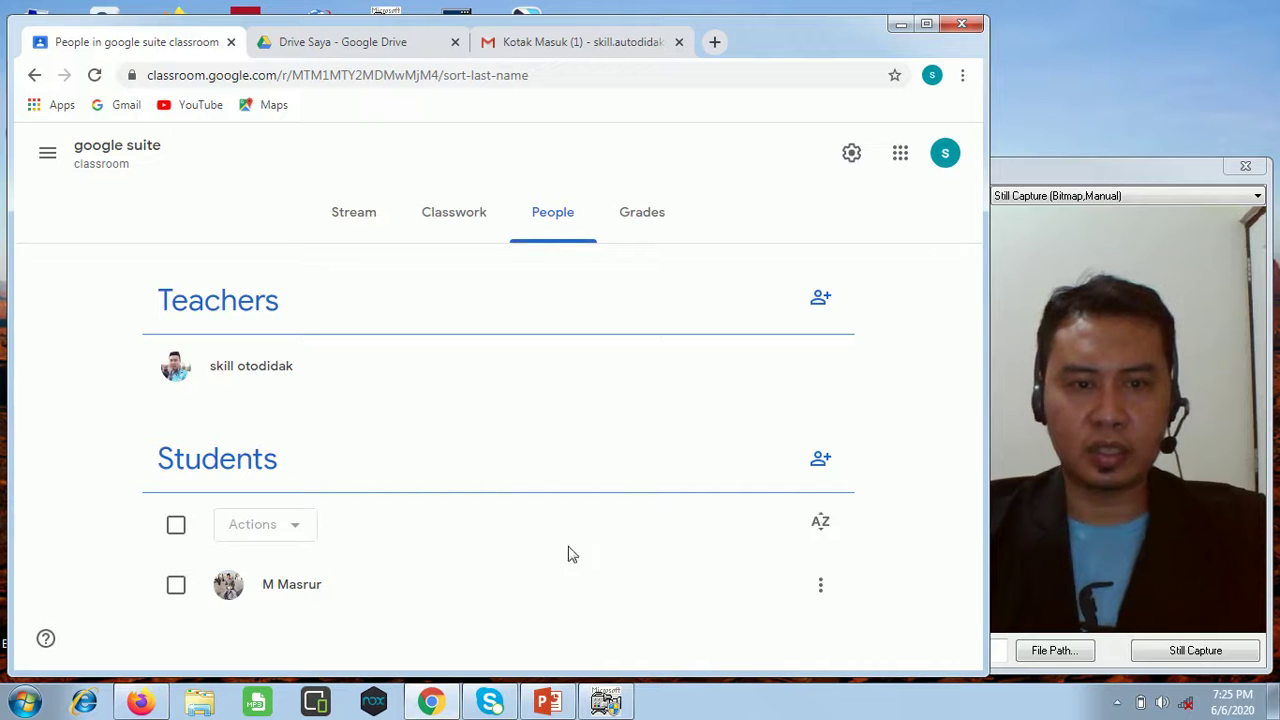
{"action": "left_click", "coordinate": [820, 462]}
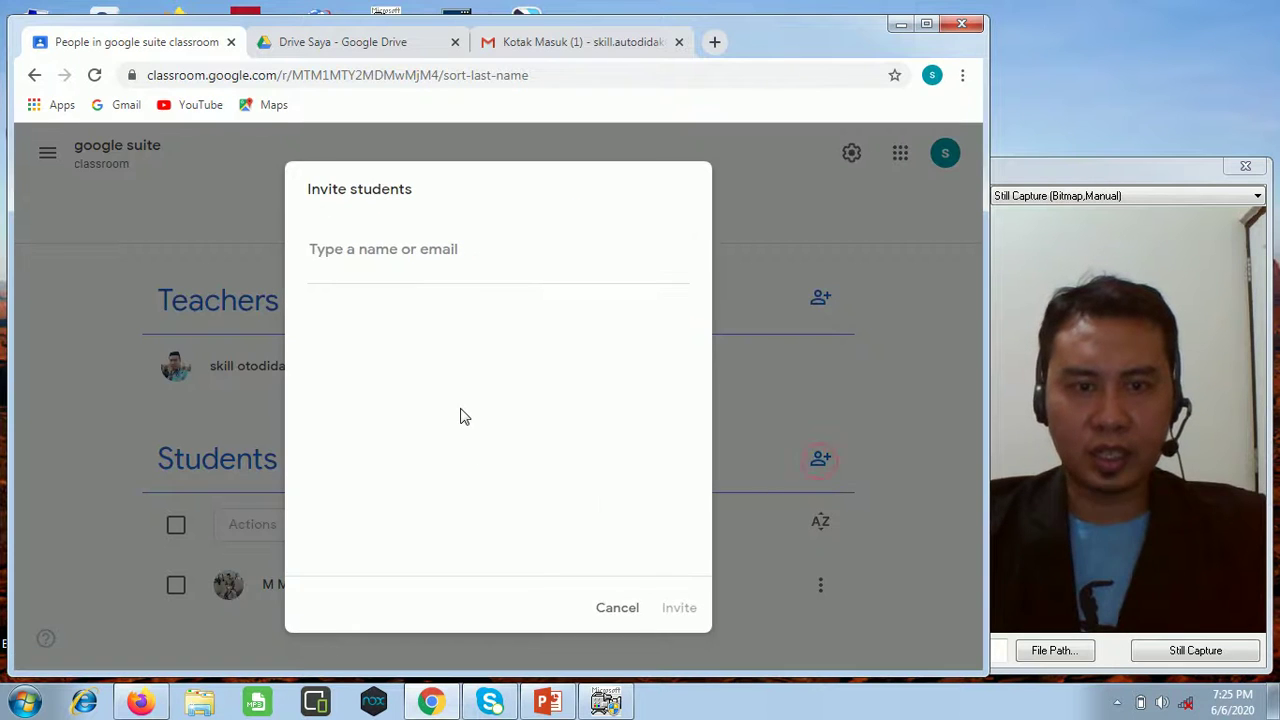
Enter the first student's e-mail address and add it to the invite list.
{"action": "left_click", "coordinate": [418, 251]}
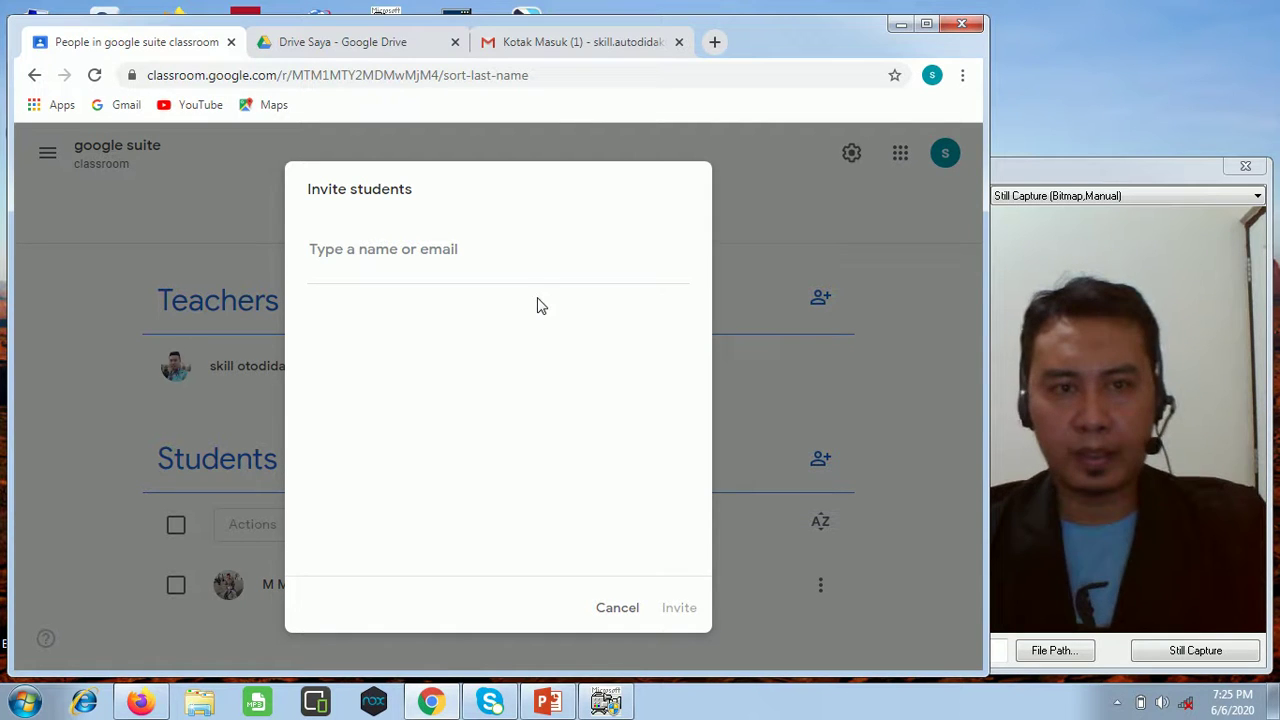
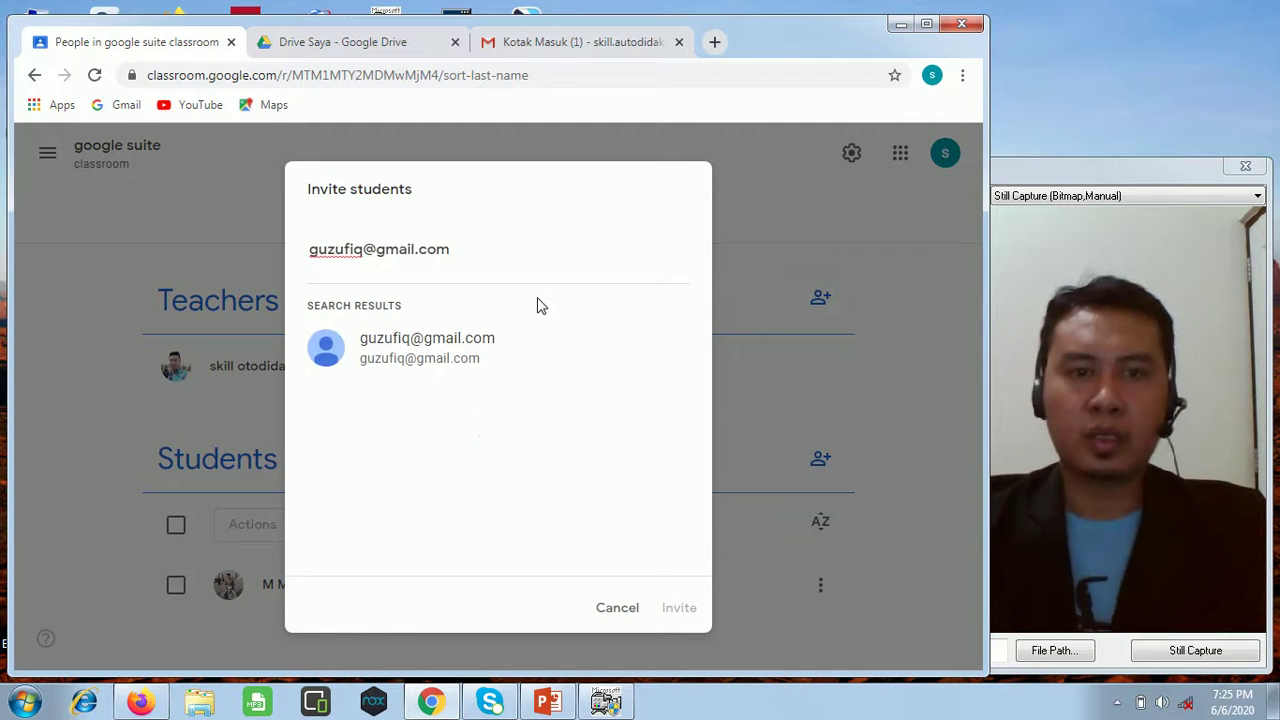
{"action": "left_click", "coordinate": [475, 368]}
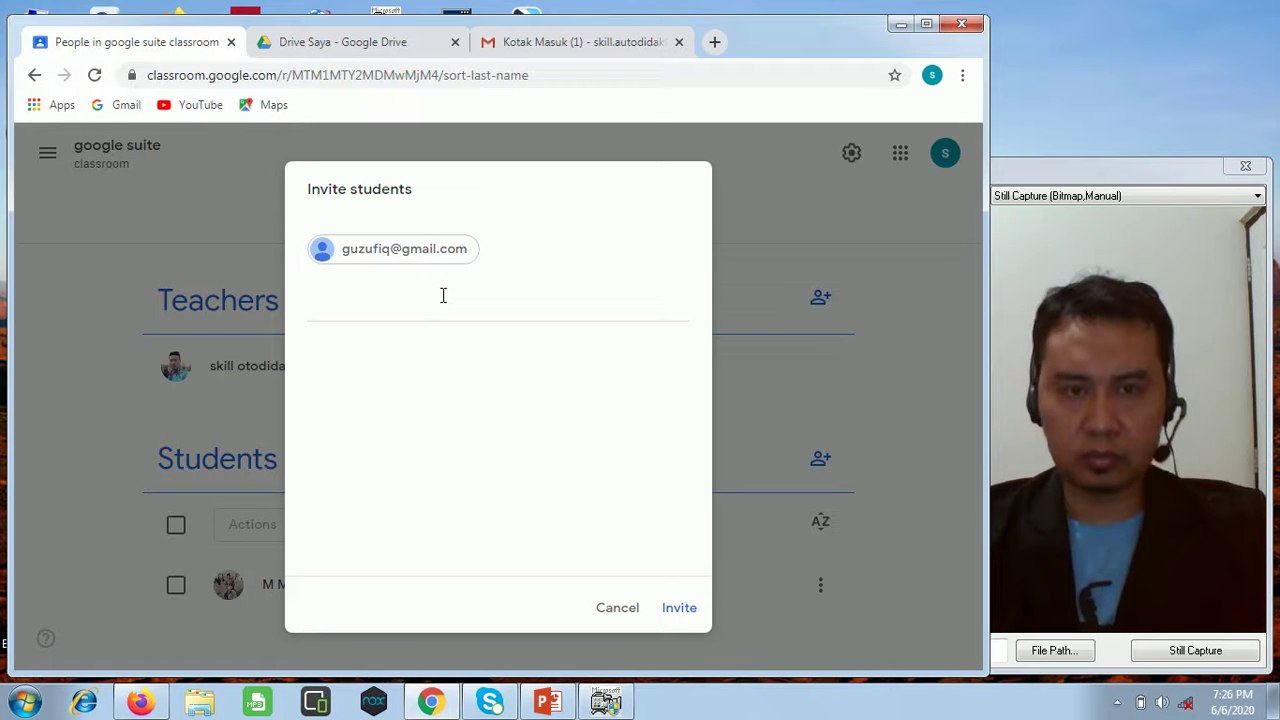
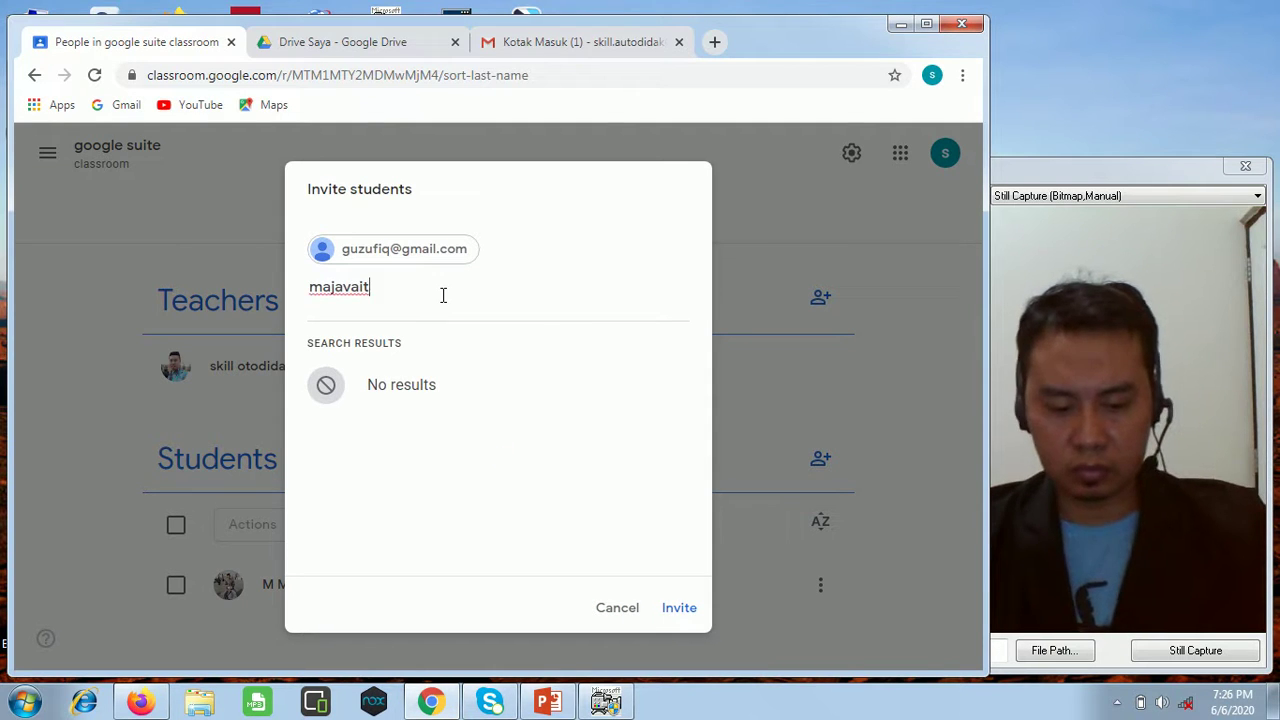
Add the second student's e-mail address and send both invitations.
{"action": "left_click", "coordinate": [448, 385]}
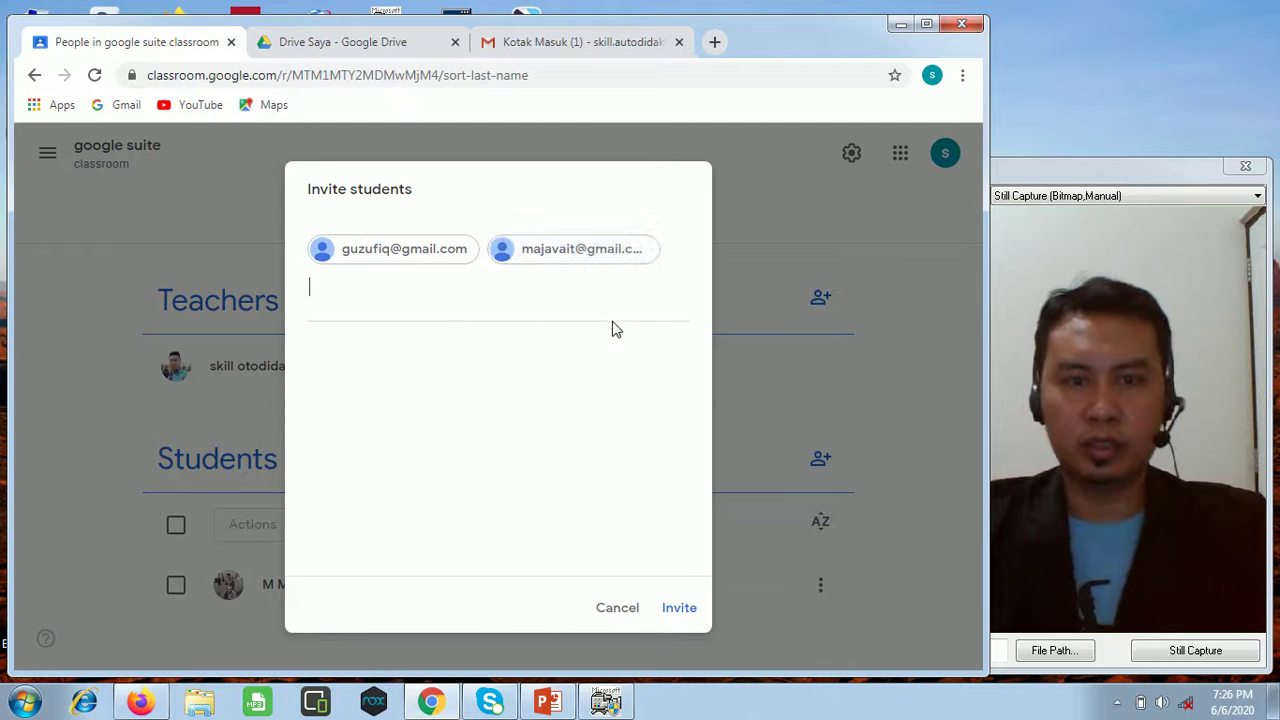
{"action": "left_click", "coordinate": [684, 612]}
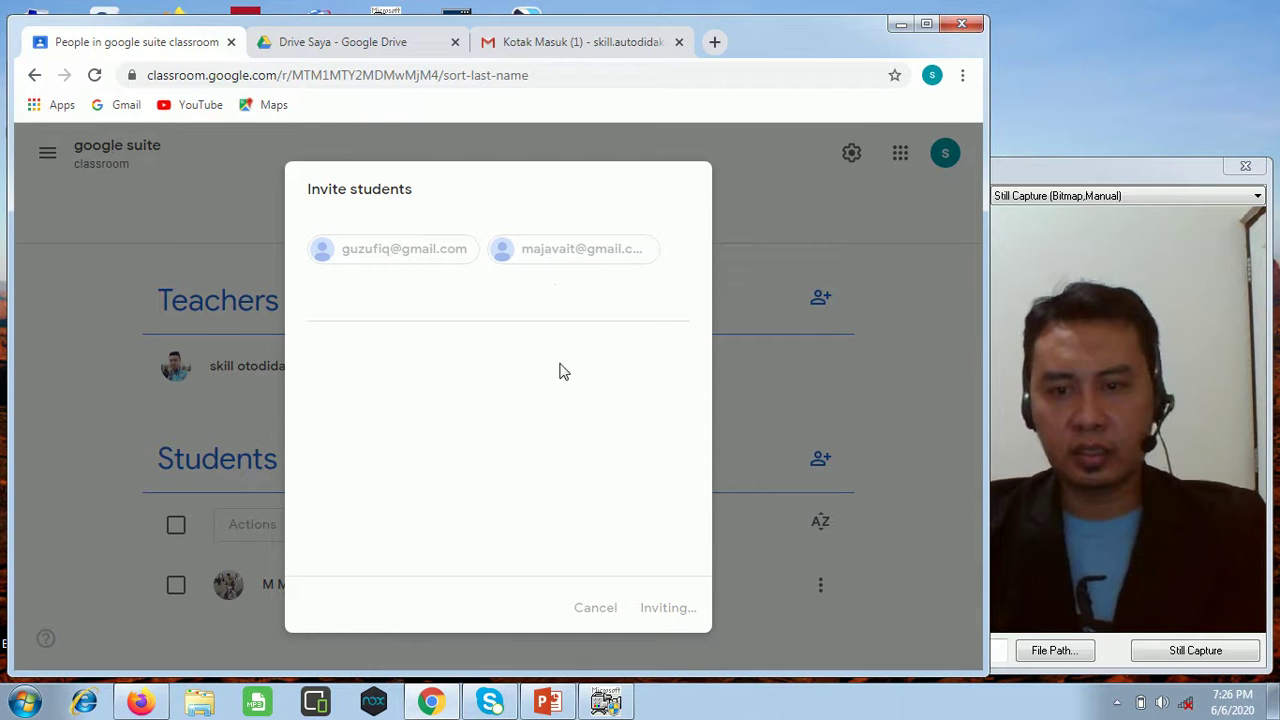
{"action": "left_click", "coordinate": [1185, 707]}
{"action": "left_click", "coordinate": [1185, 707]}
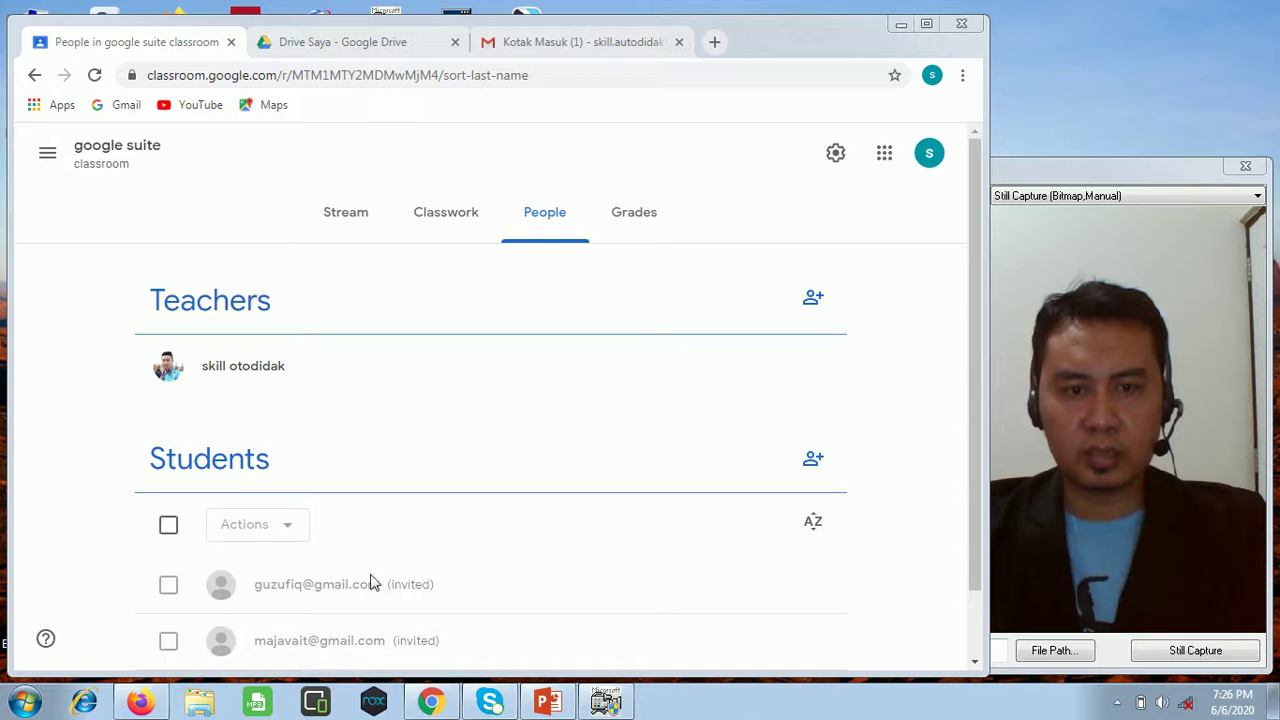
Go from People via Grades back to the Stream and show the 'daftar gmail 2020.pptx' post.
{"action": "left_click_drag", "start_coordinate": [969, 550], "coordinate": [973, 619]}
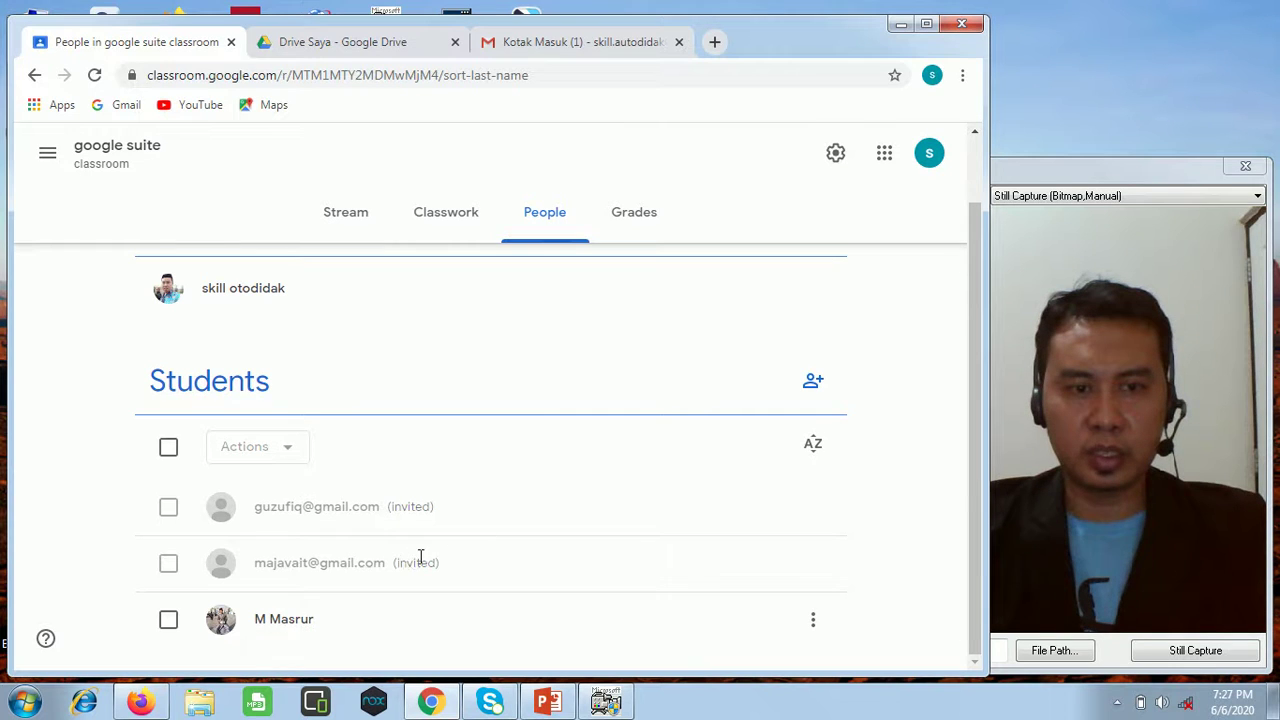
{"action": "scroll", "coordinate": [406, 557], "scroll_direction": "up", "scroll_amount": 1}
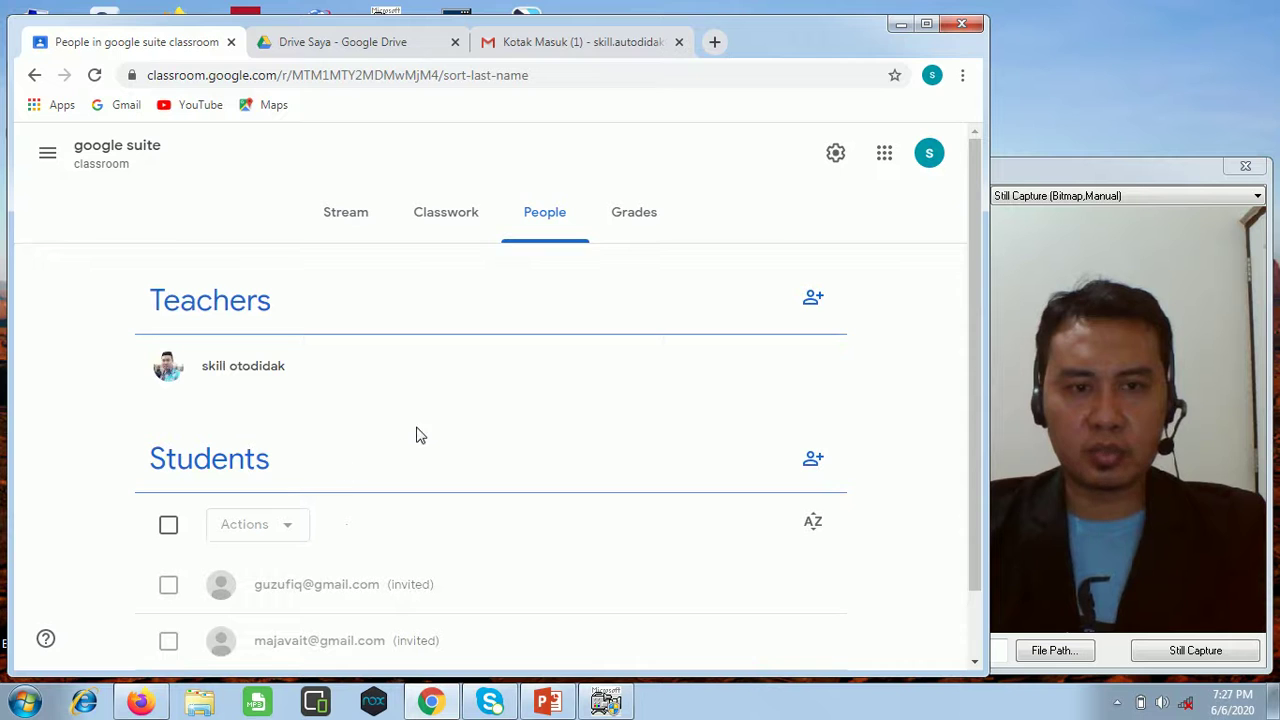
{"action": "left_click", "coordinate": [655, 214]}
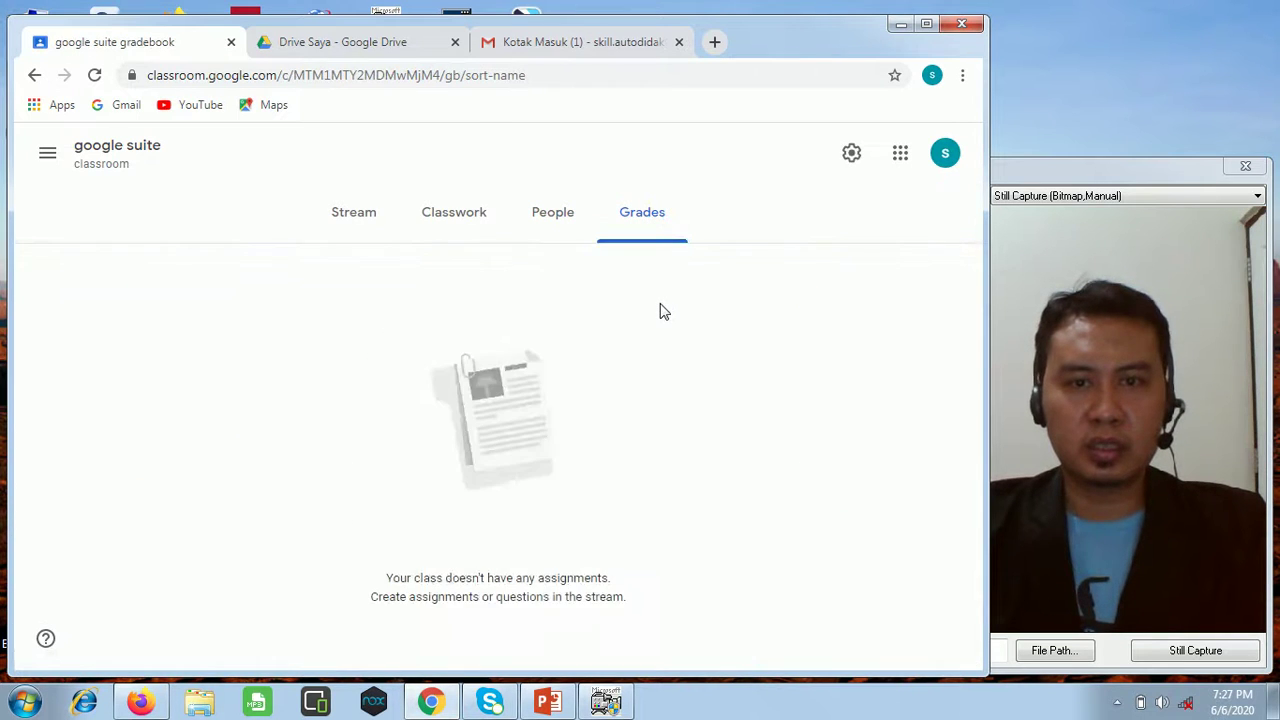
{"action": "left_click", "coordinate": [356, 218]}
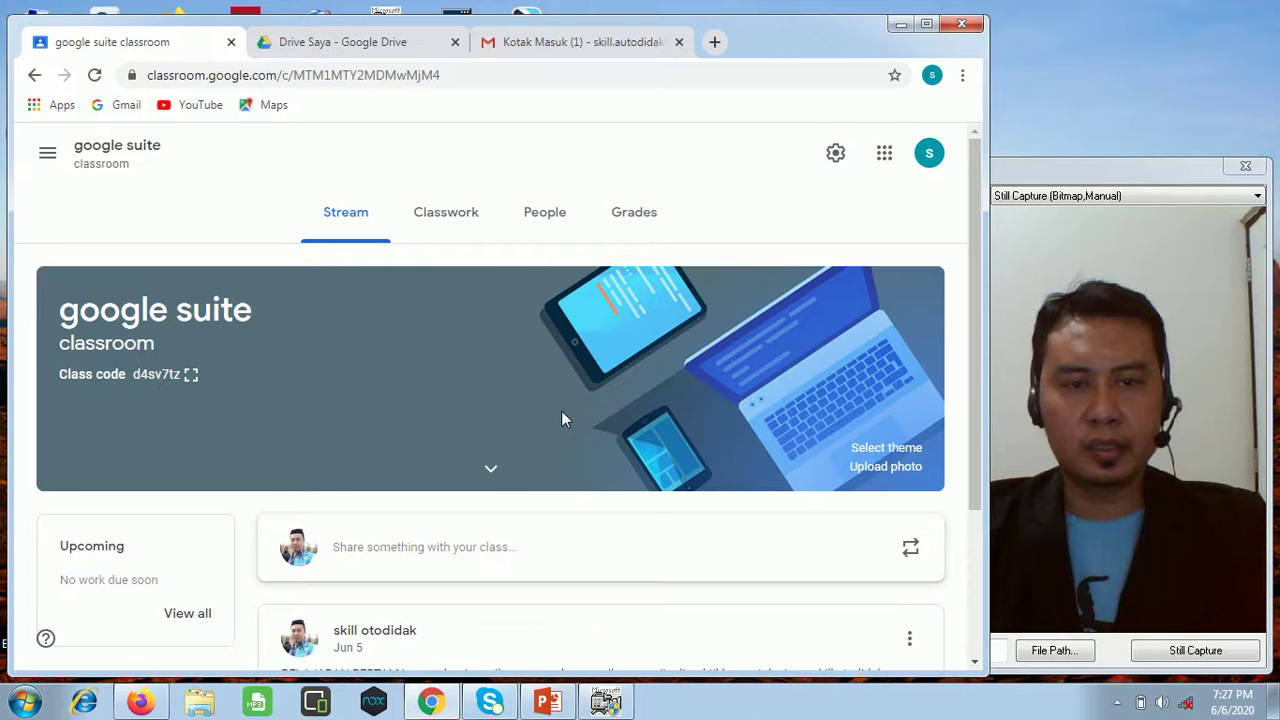
{"action": "scroll", "coordinate": [561, 412], "scroll_direction": "down", "scroll_amount": 2}
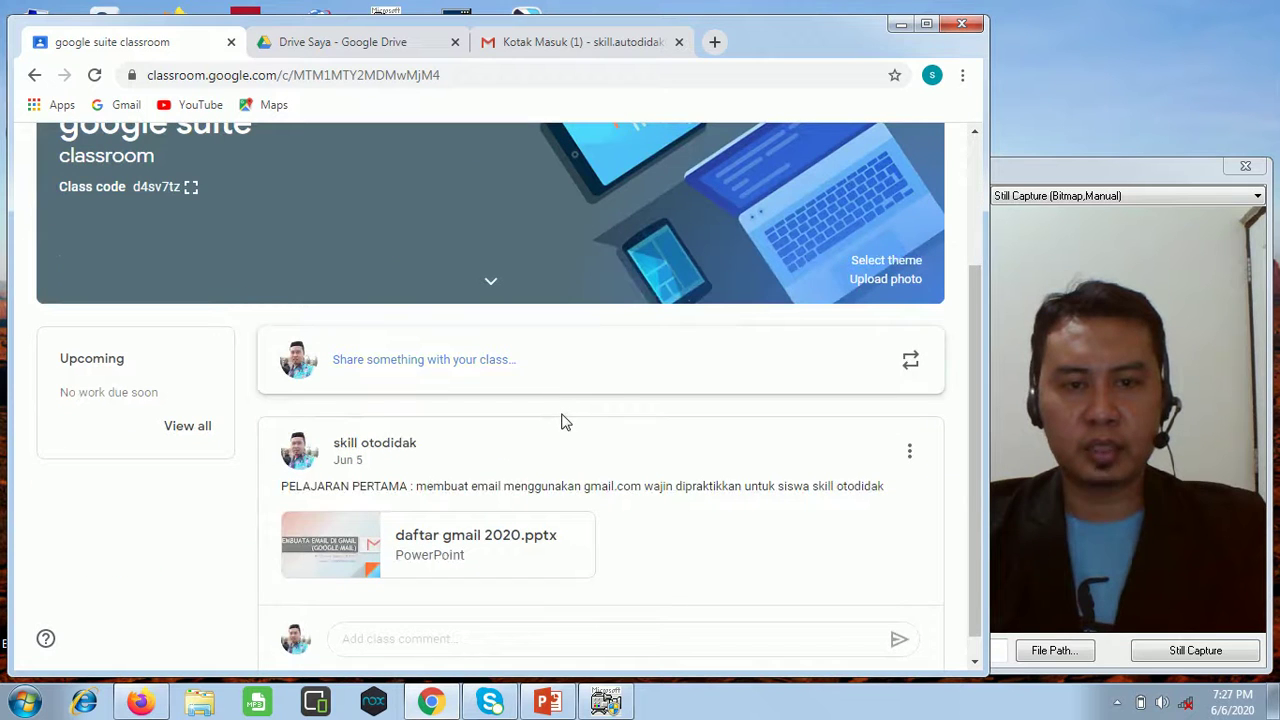
{"action": "scroll", "coordinate": [646, 466], "scroll_direction": "up", "scroll_amount": 2}
{"action": "scroll", "coordinate": [646, 472], "scroll_direction": "down", "scroll_amount": 2}
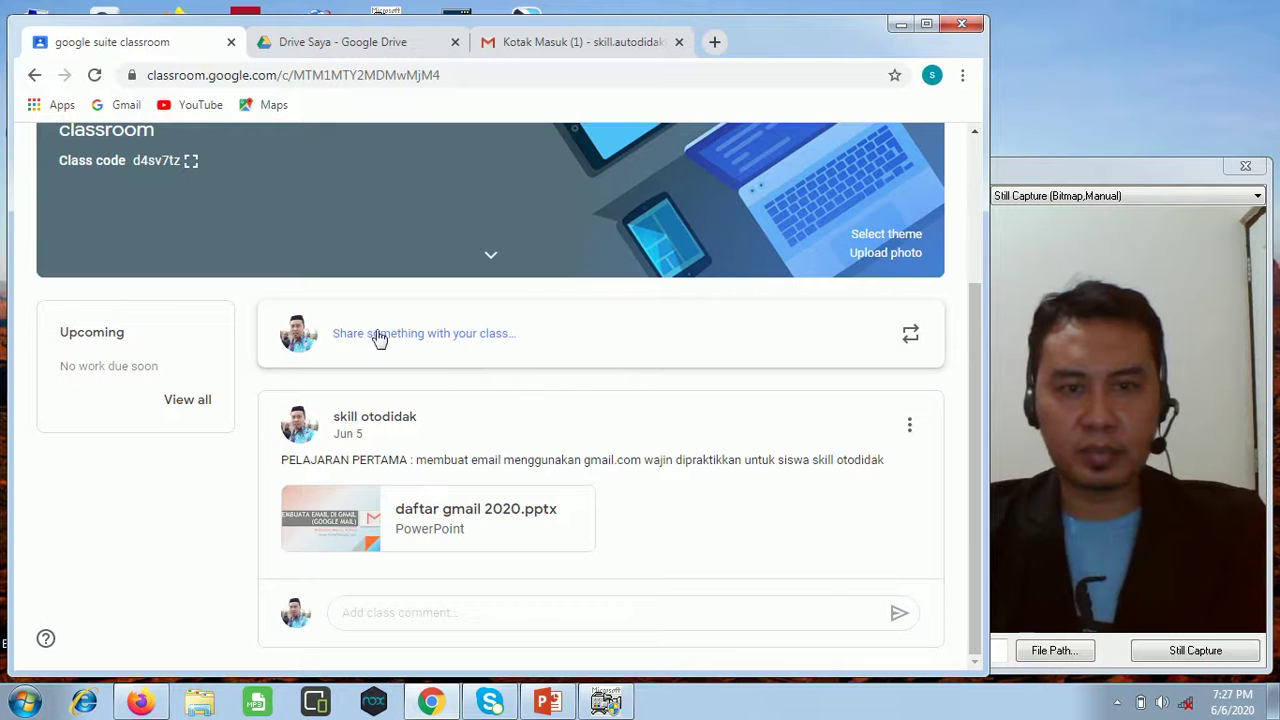
Start the stream announcement 'masuk ruang kelas pada hari senin pukul 08:00'.
{"action": "left_click", "coordinate": [487, 345]}
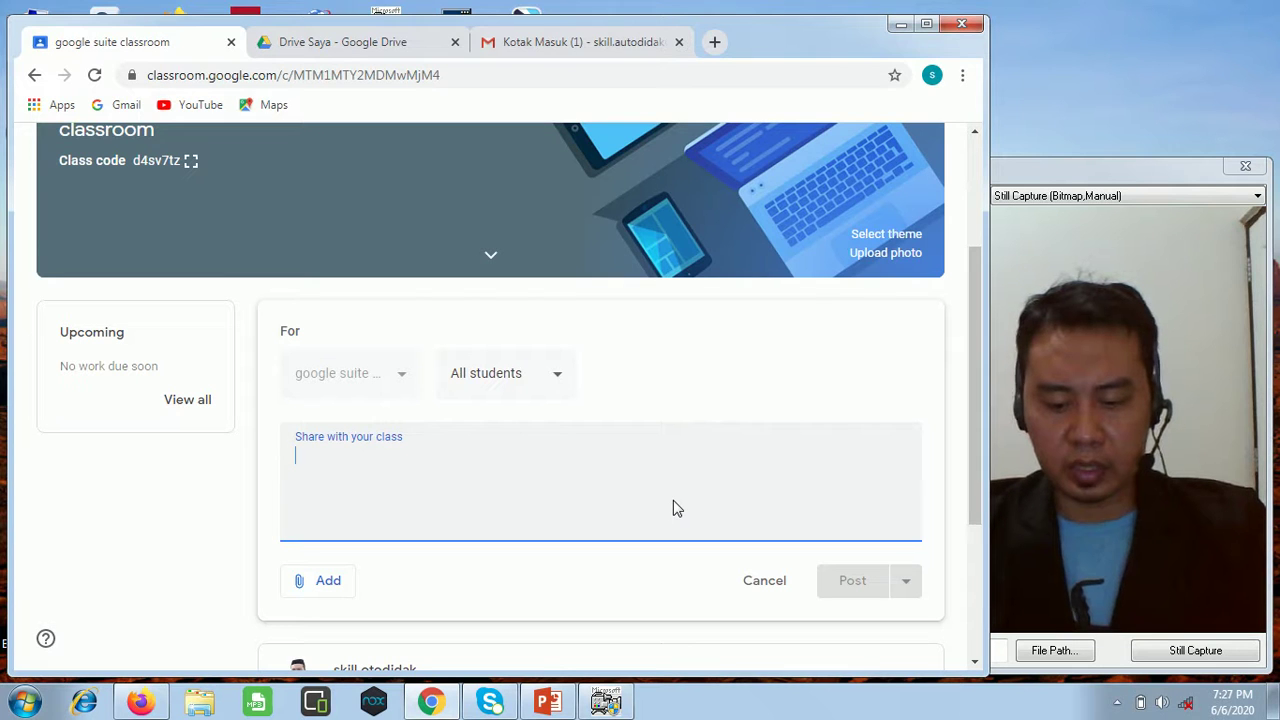
{"action": "type", "text": "masuk sek"}
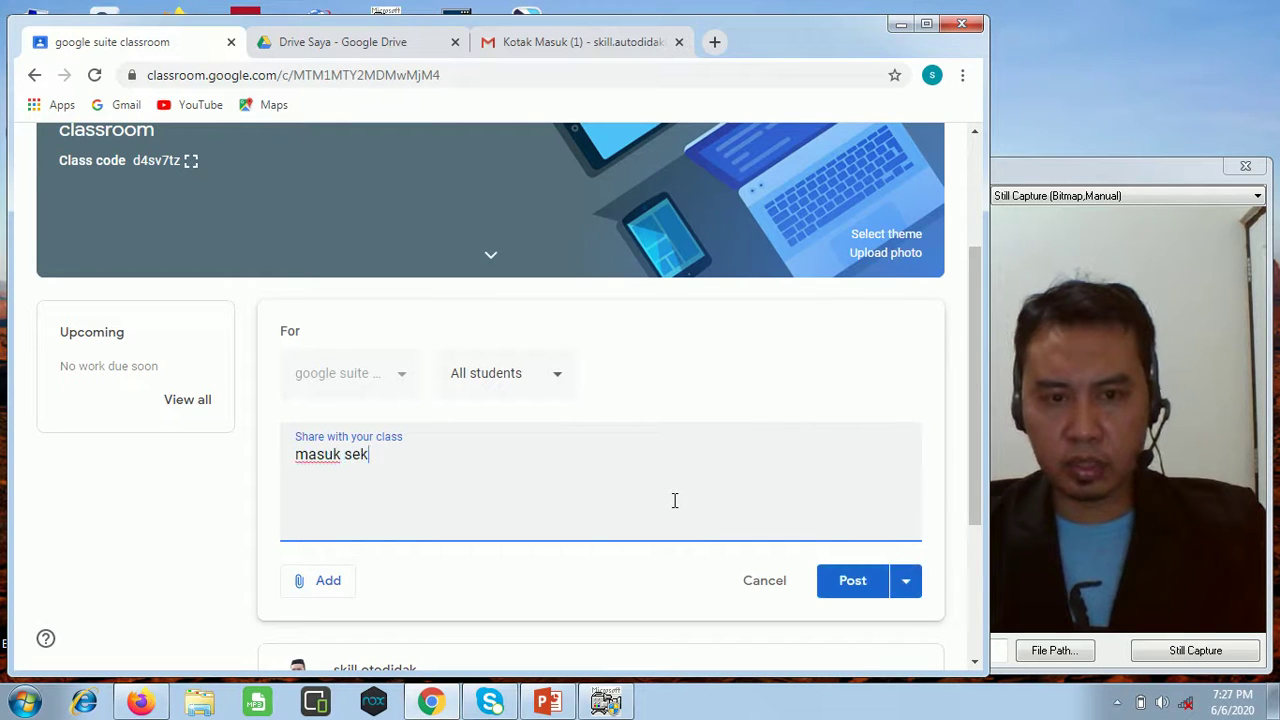
{"action": "key", "text": "BackSpace"}
{"action": "key", "text": "BackSpace"}
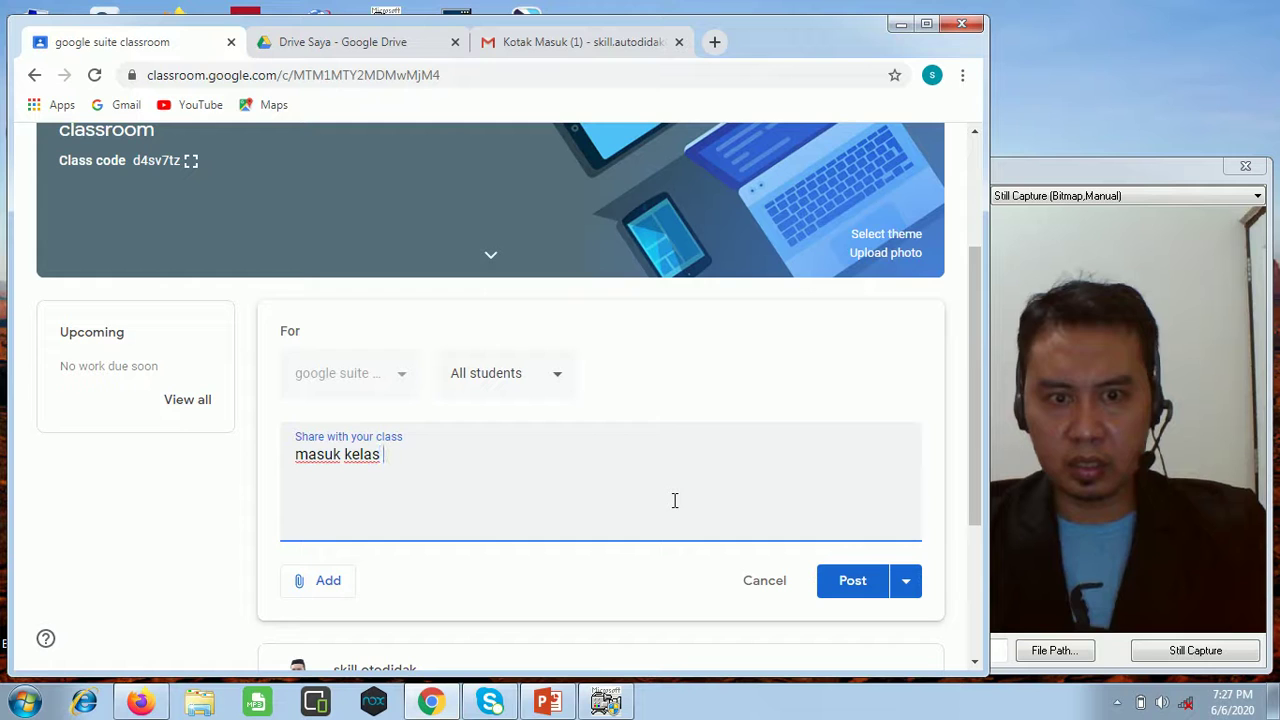
{"action": "type", "text": "hari se"}
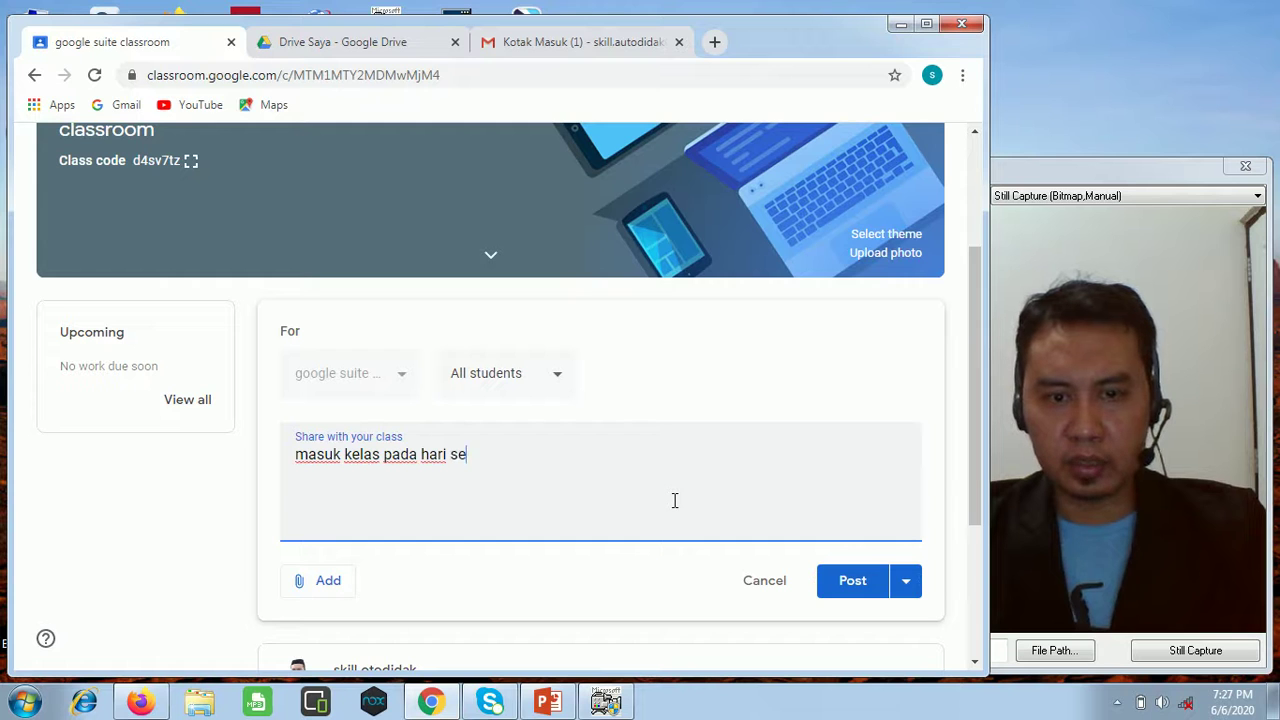
{"action": "type", "text": "nin pukul "}
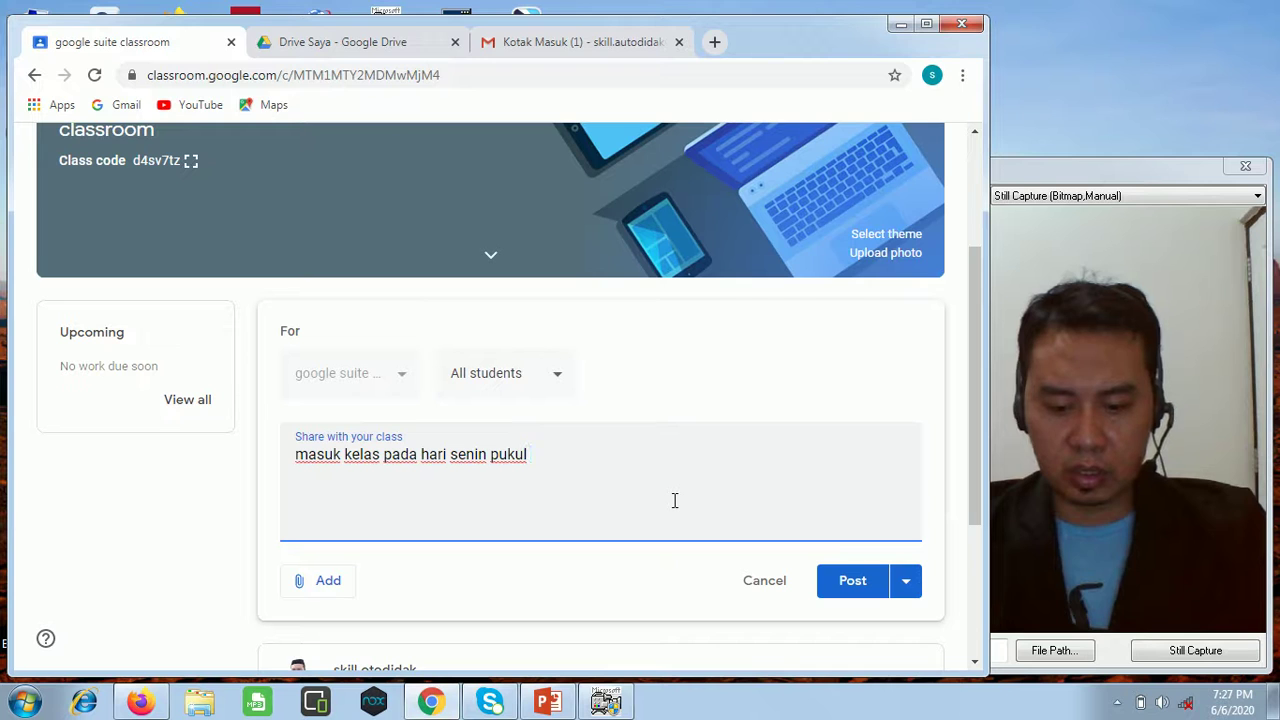
{"action": "type", "text": "08:"}
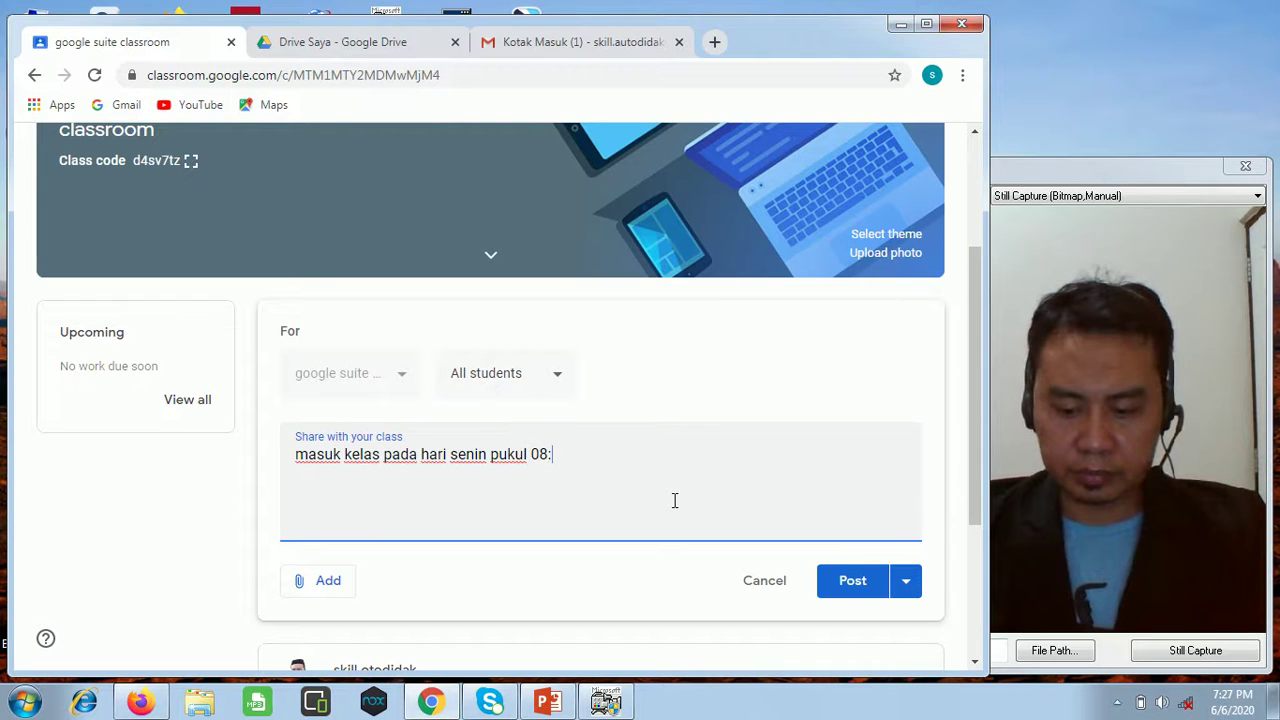
{"action": "type", "text": "00"}
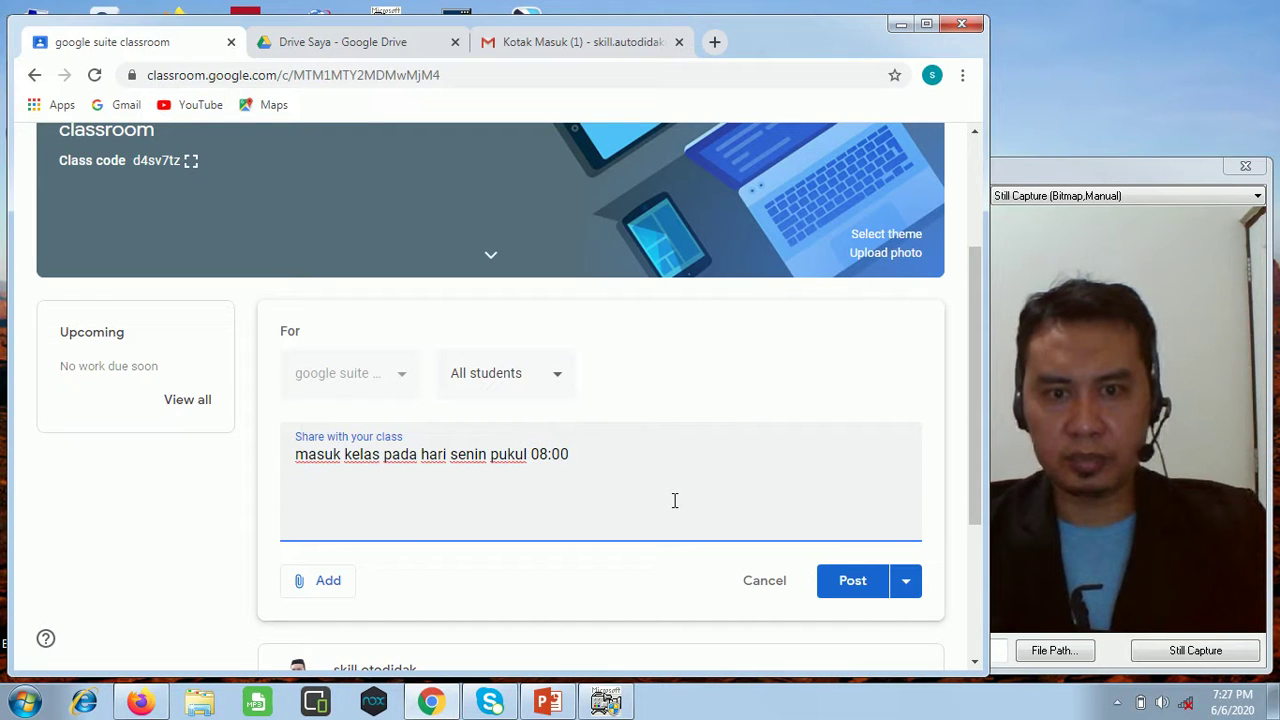
{"action": "left_click", "coordinate": [345, 454]}
{"action": "type", "text": "ruang"}
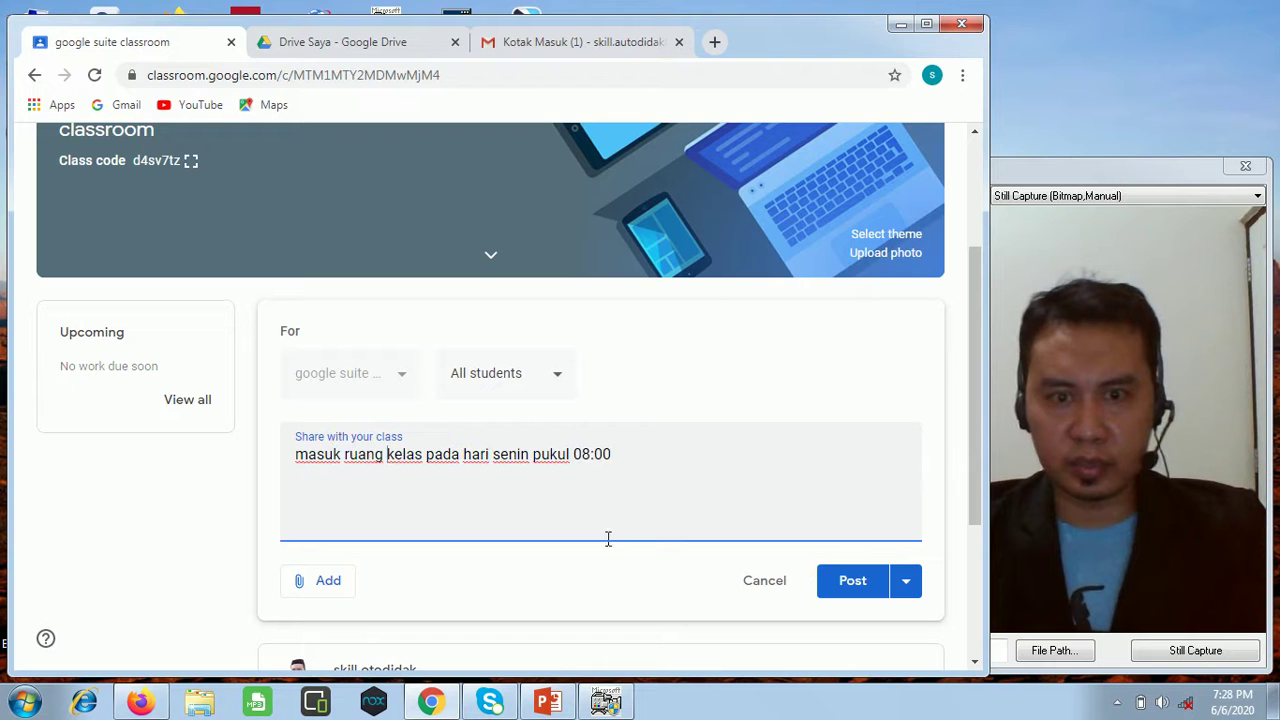
Finish the announcement with 'materi classroom bagian dua' and post it.
{"action": "left_click", "coordinate": [641, 460]}
{"action": "type", "text": "materi classroom bagia"}
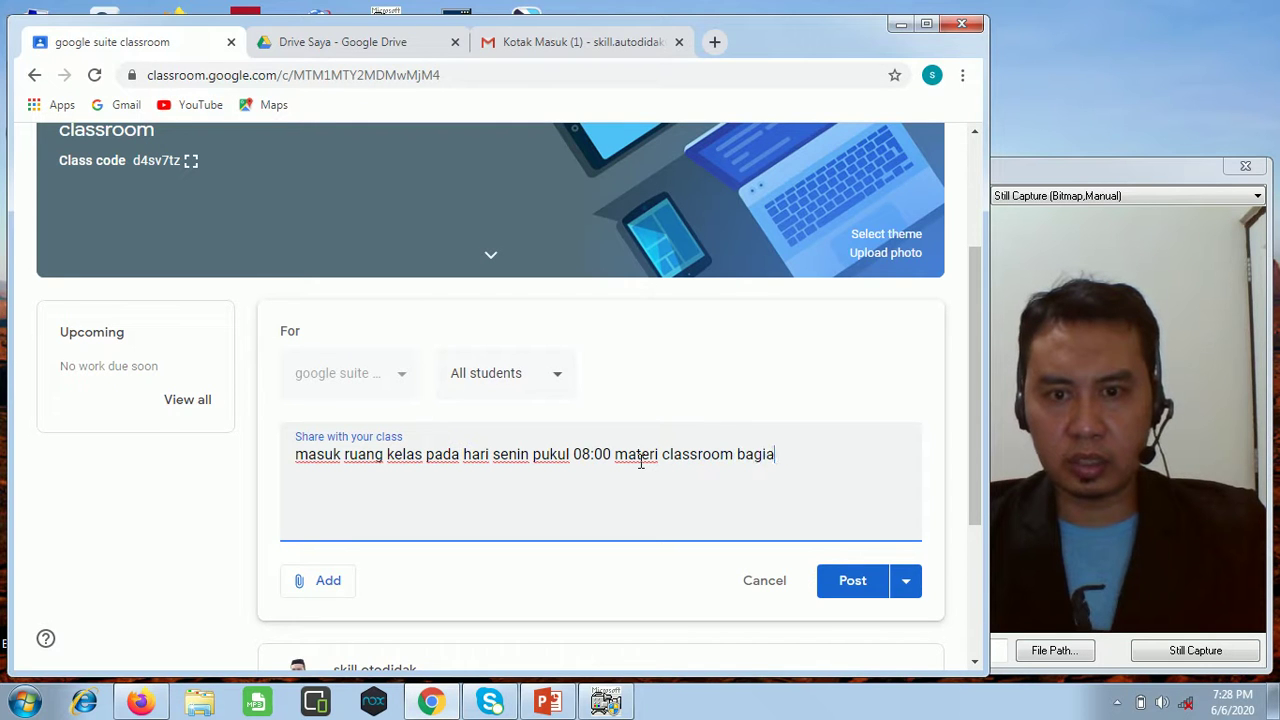
{"action": "type", "text": "dua"}
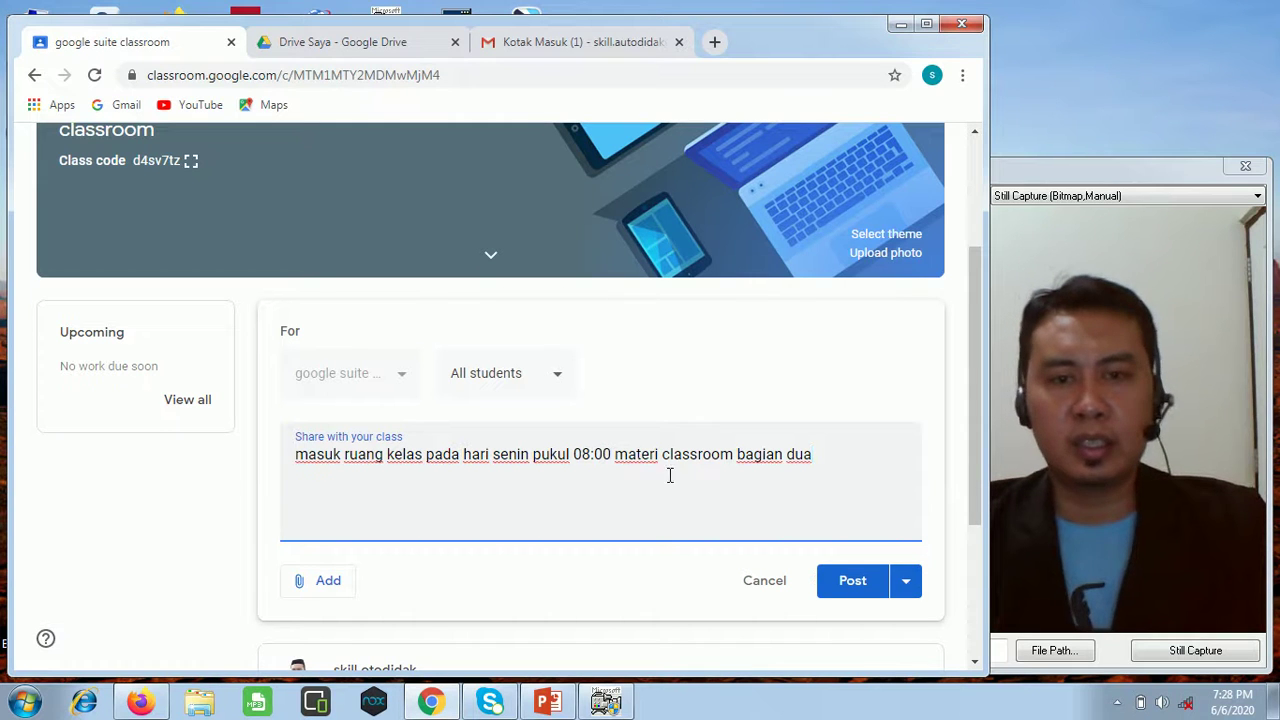
{"action": "left_click", "coordinate": [845, 587]}
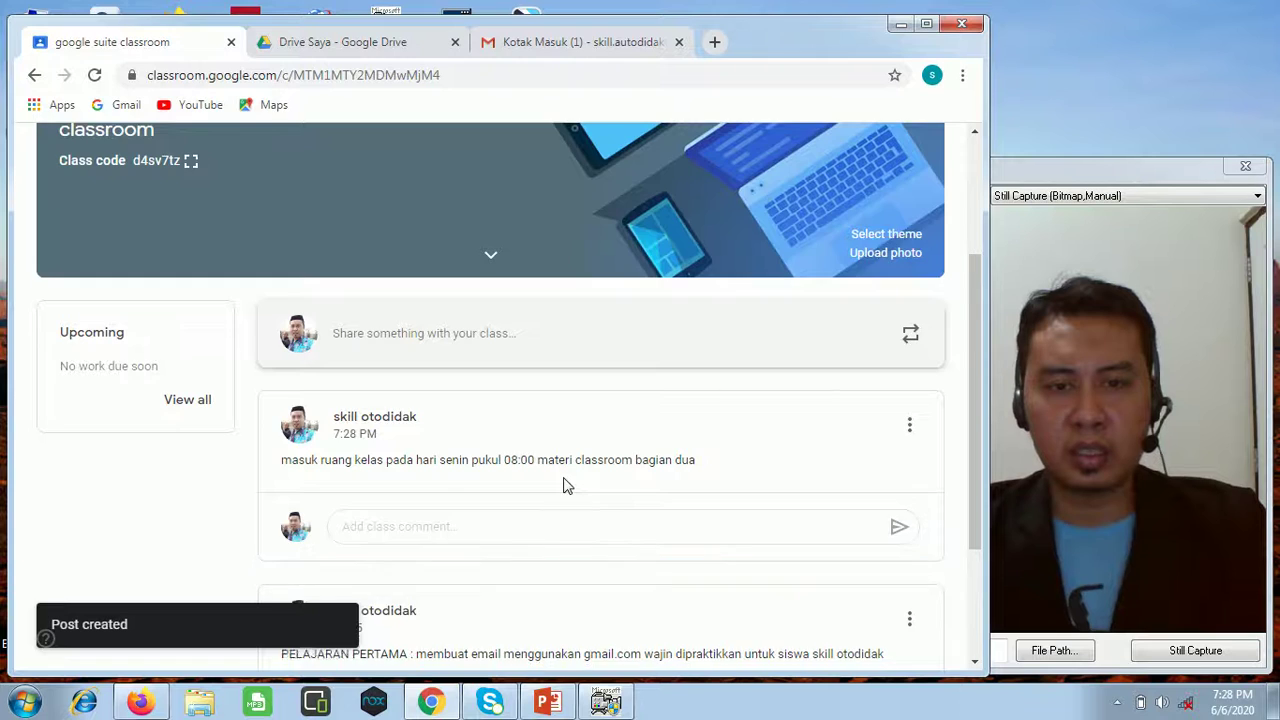
{"action": "scroll", "coordinate": [563, 485], "scroll_direction": "down", "scroll_amount": 2}
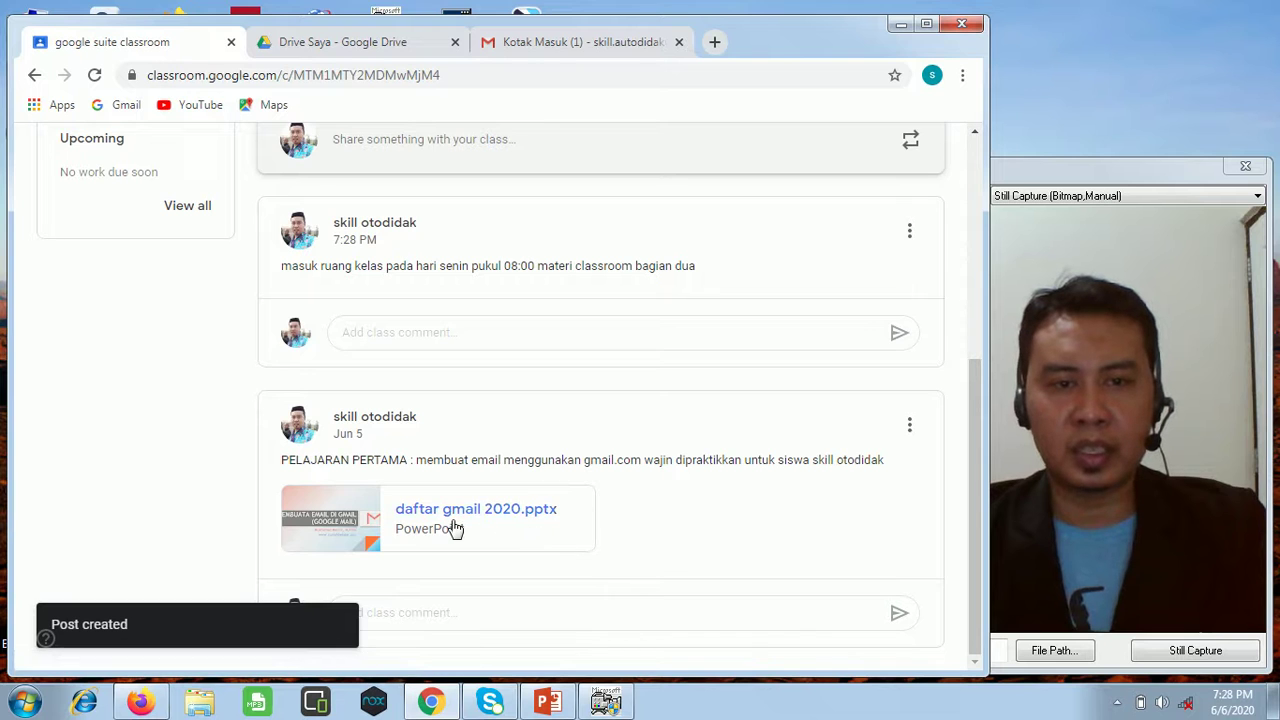
{"action": "scroll", "coordinate": [451, 529], "scroll_direction": "up", "scroll_amount": 2}
{"action": "scroll", "coordinate": [475, 520], "scroll_direction": "down", "scroll_amount": 2}
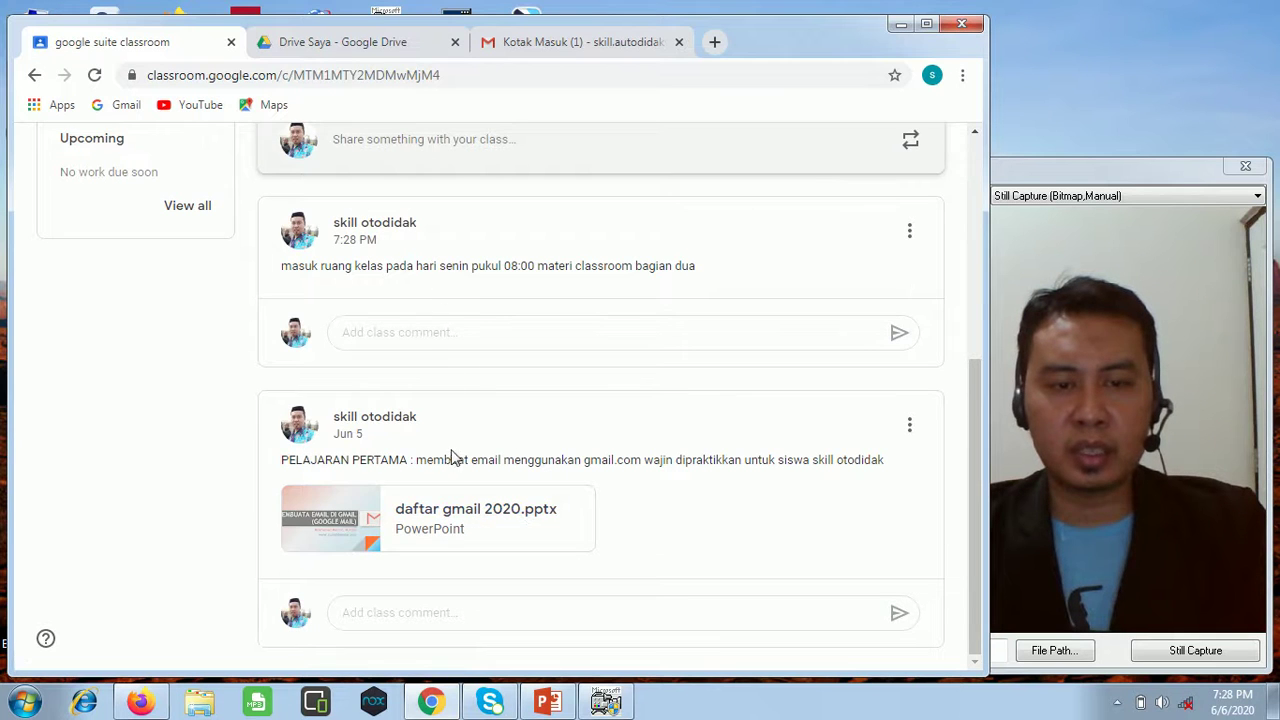
{"action": "scroll", "coordinate": [477, 466], "scroll_direction": "up", "scroll_amount": 3}
In Firefox, load classroom.google.com in a new tab and close the Gmail inbox tab.
{"action": "left_click", "coordinate": [140, 703]}
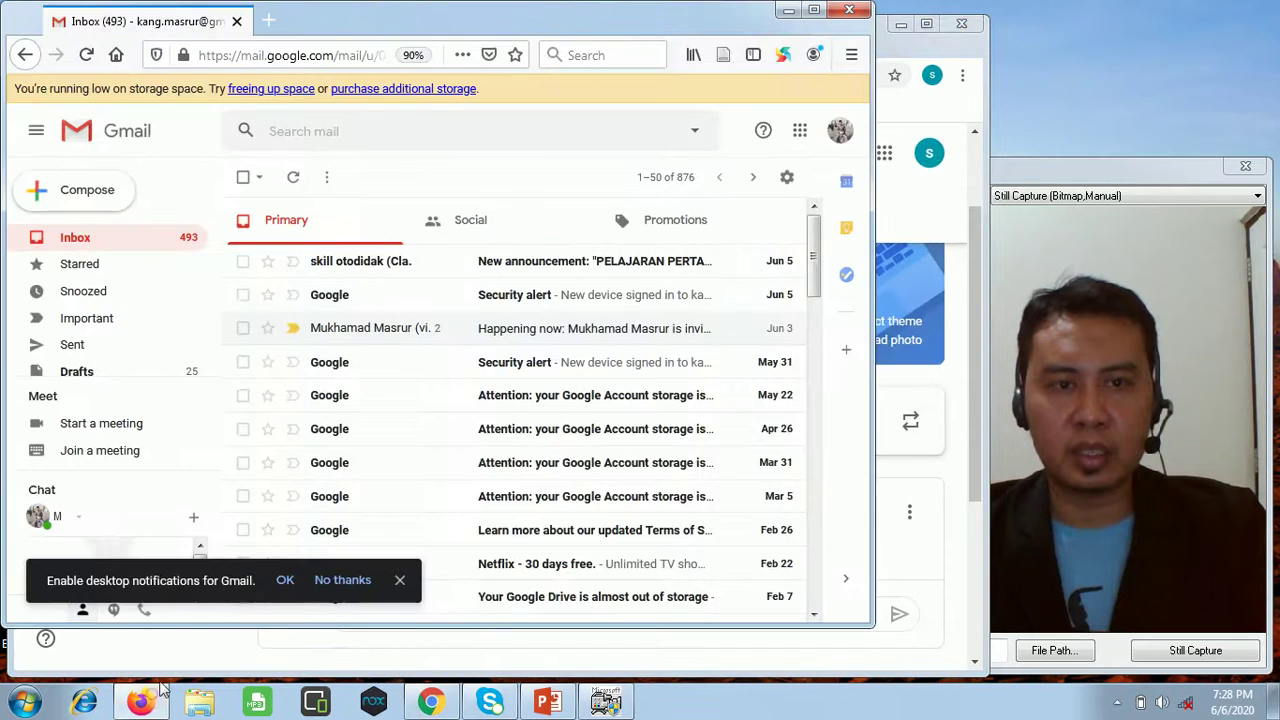
{"action": "left_click", "coordinate": [272, 20]}
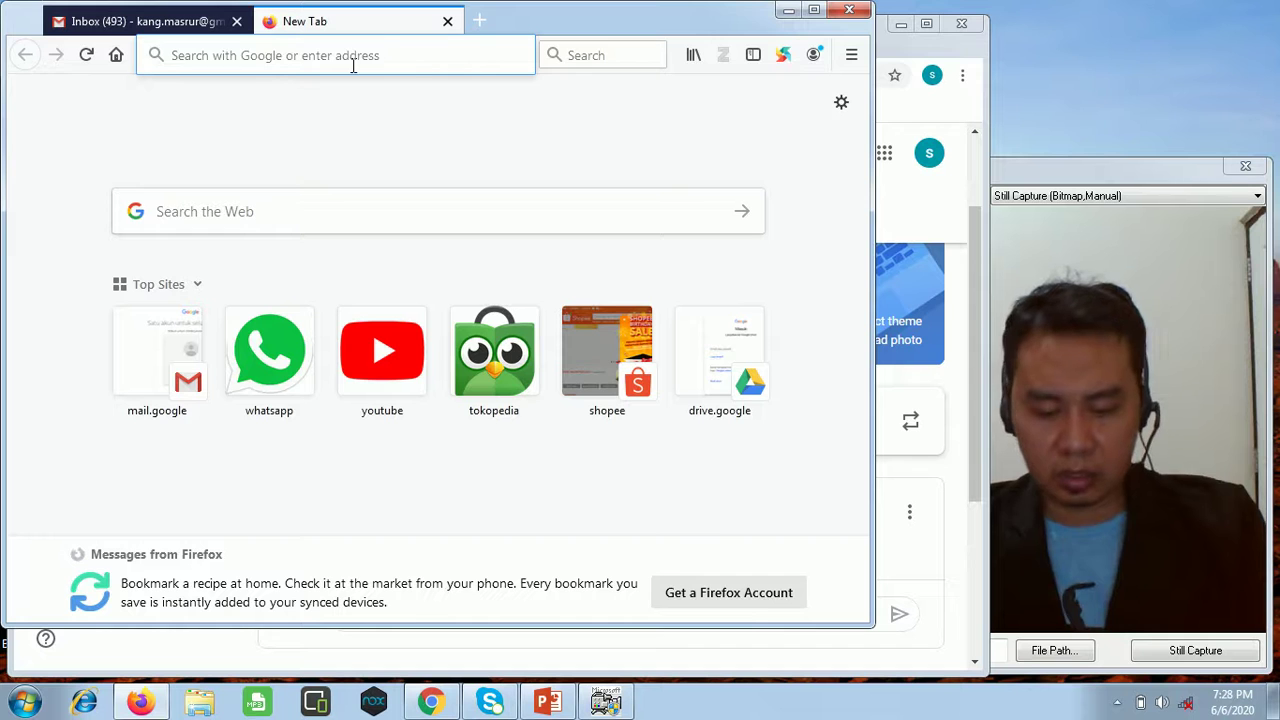
{"action": "type", "text": "classroom"}
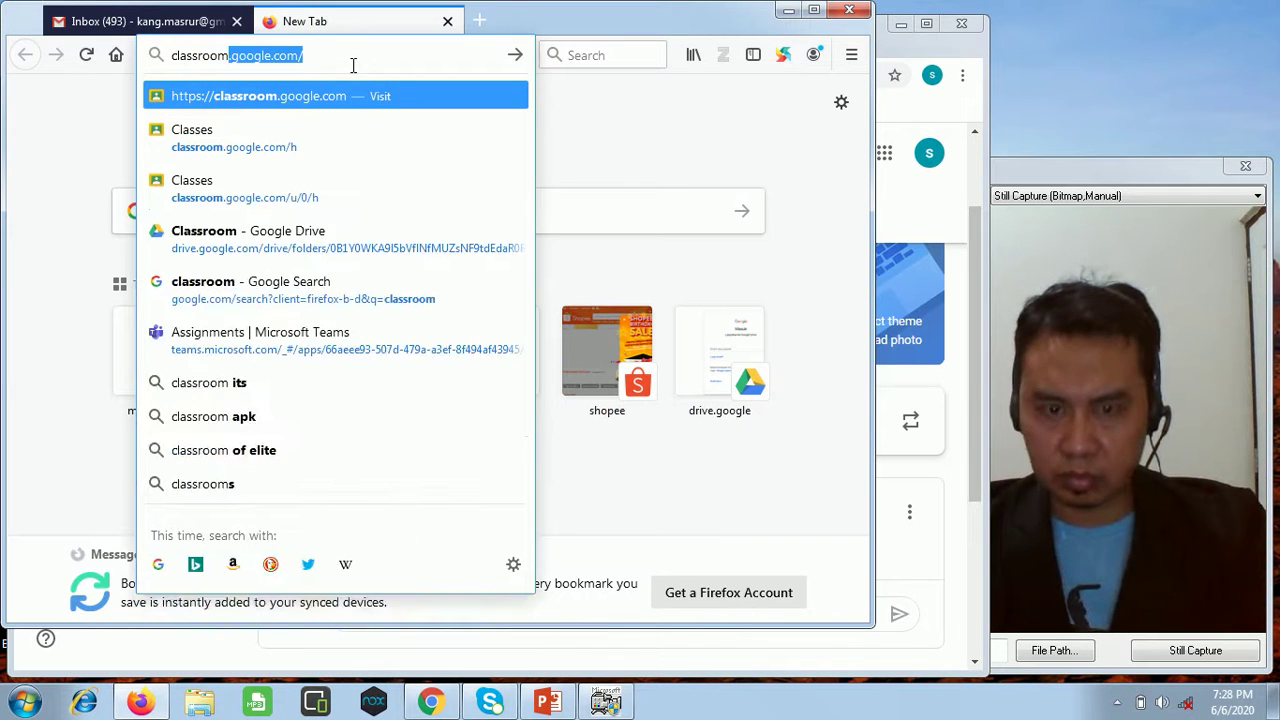
{"action": "key", "text": "Return"}
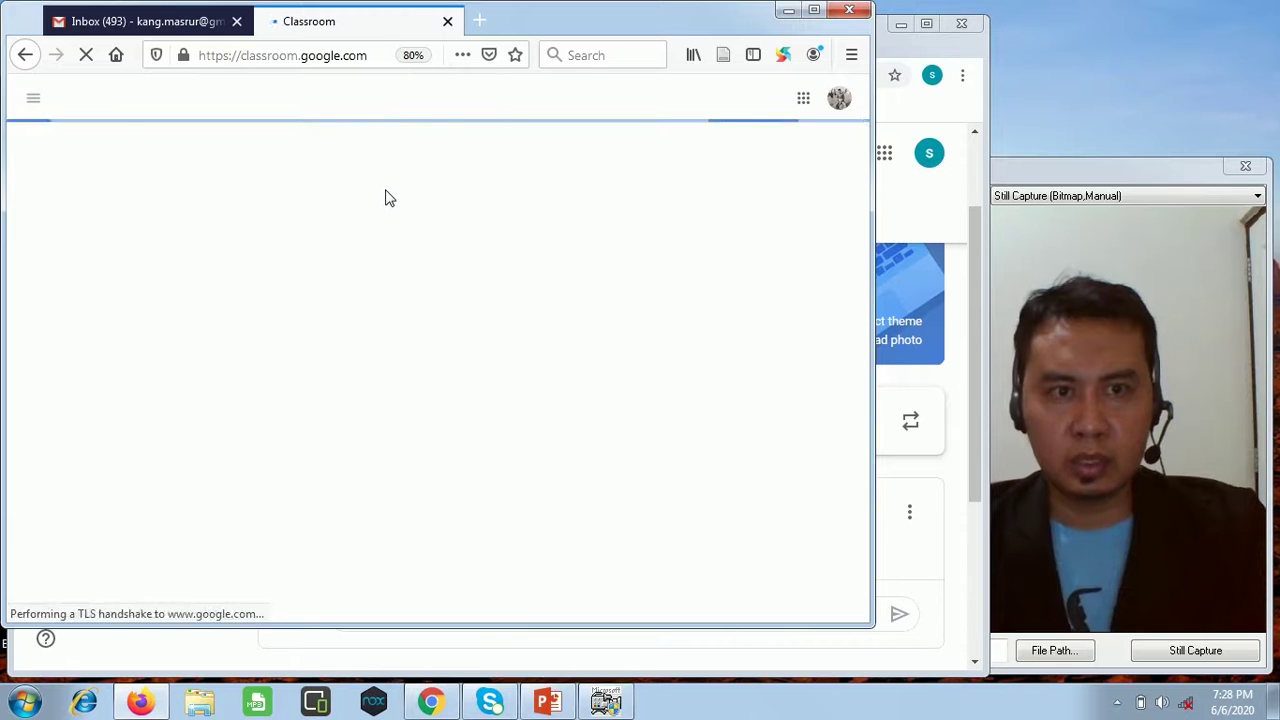
{"action": "left_click", "coordinate": [237, 22]}
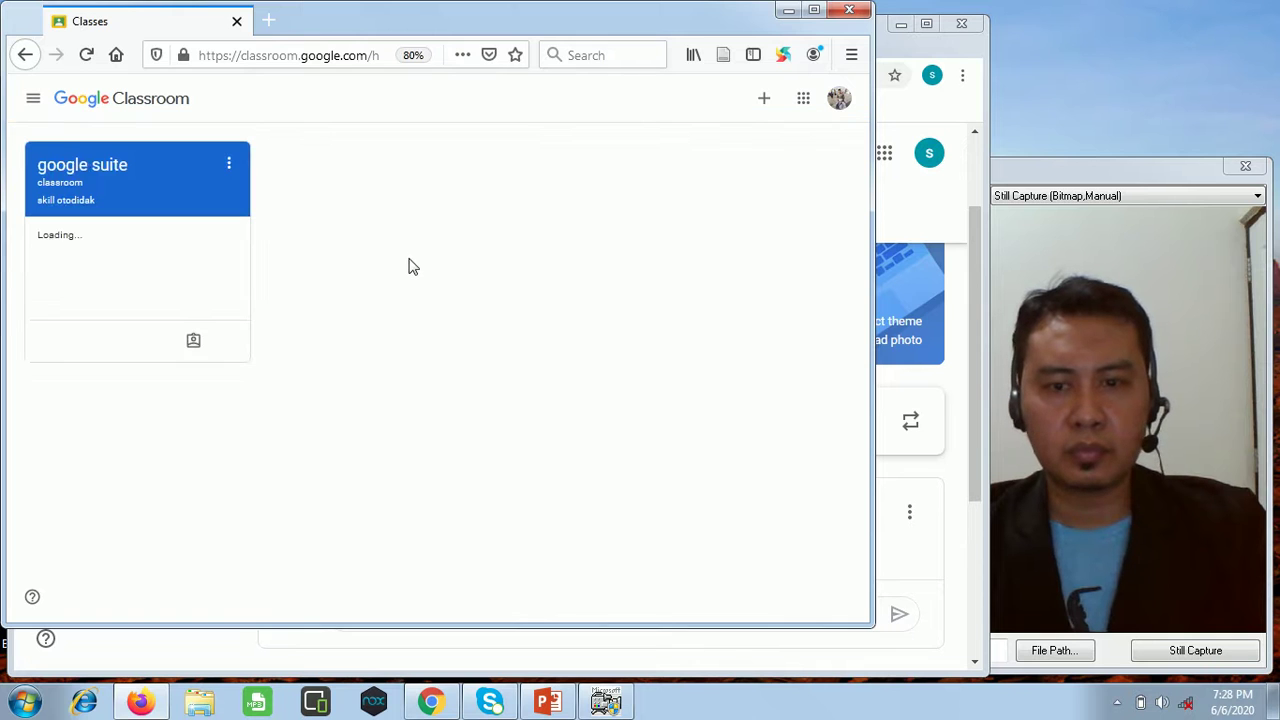
As the student, open the google suite classroom class and review its Stream posts.
{"action": "left_click", "coordinate": [165, 200]}
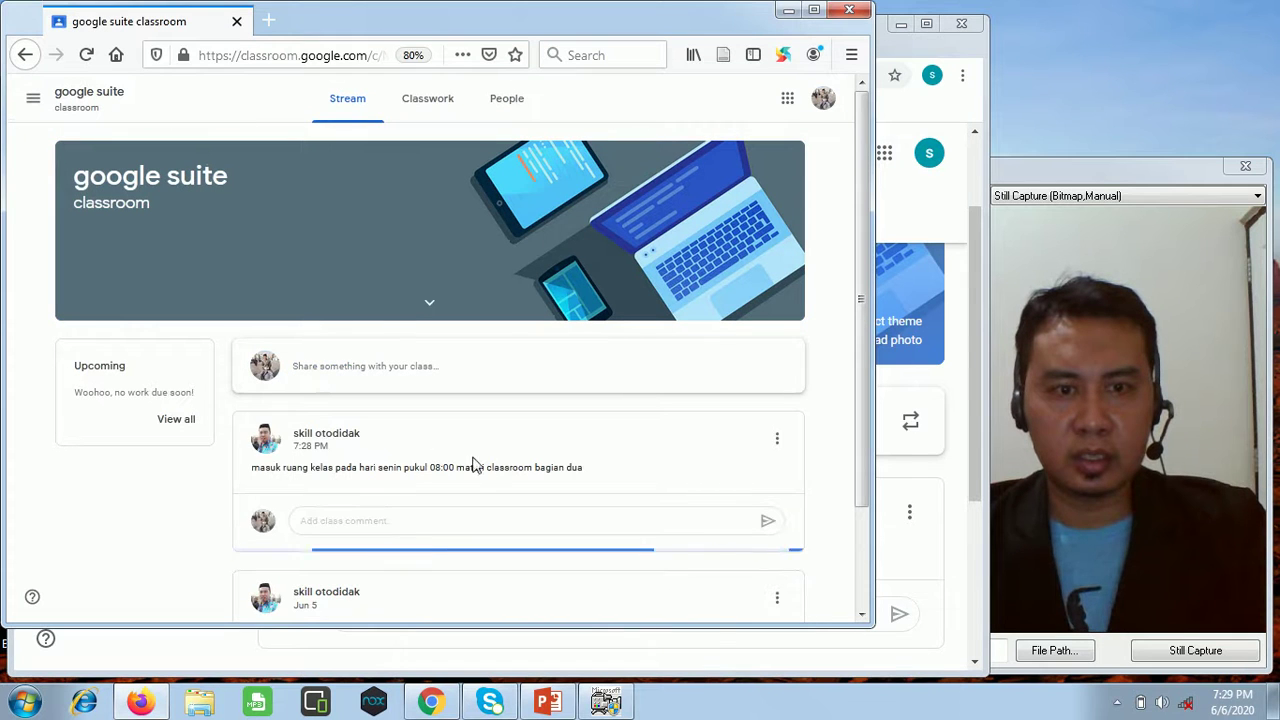
{"action": "scroll", "coordinate": [358, 477], "scroll_direction": "down", "scroll_amount": 1}
{"action": "scroll", "coordinate": [360, 470], "scroll_direction": "down", "scroll_amount": 1}
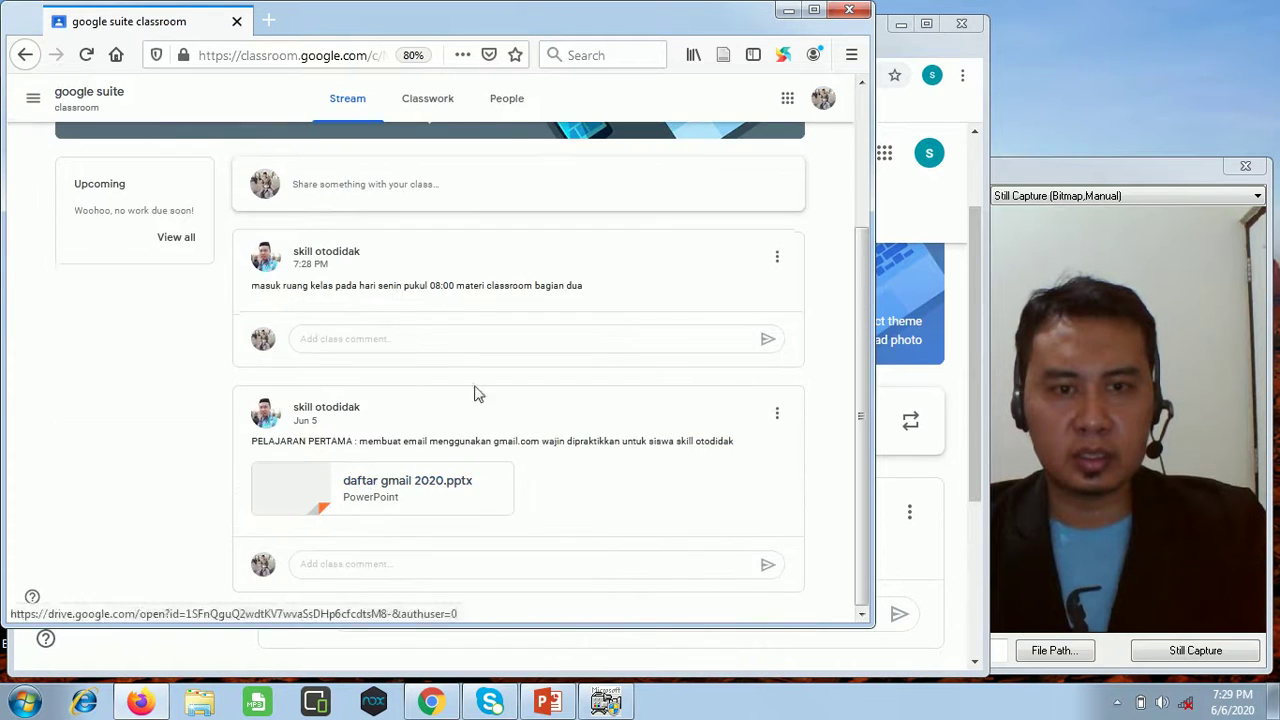
{"action": "scroll", "coordinate": [431, 394], "scroll_direction": "up", "scroll_amount": 2}
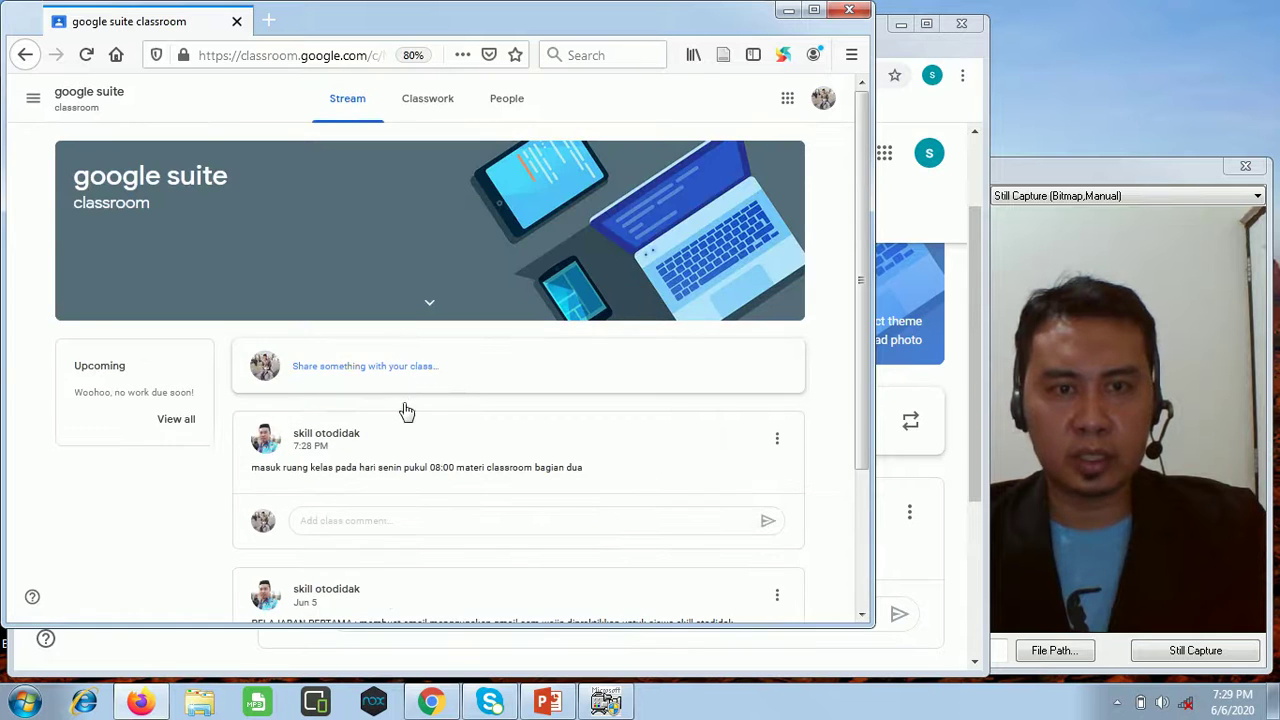
{"action": "scroll", "coordinate": [392, 460], "scroll_direction": "down", "scroll_amount": 2}
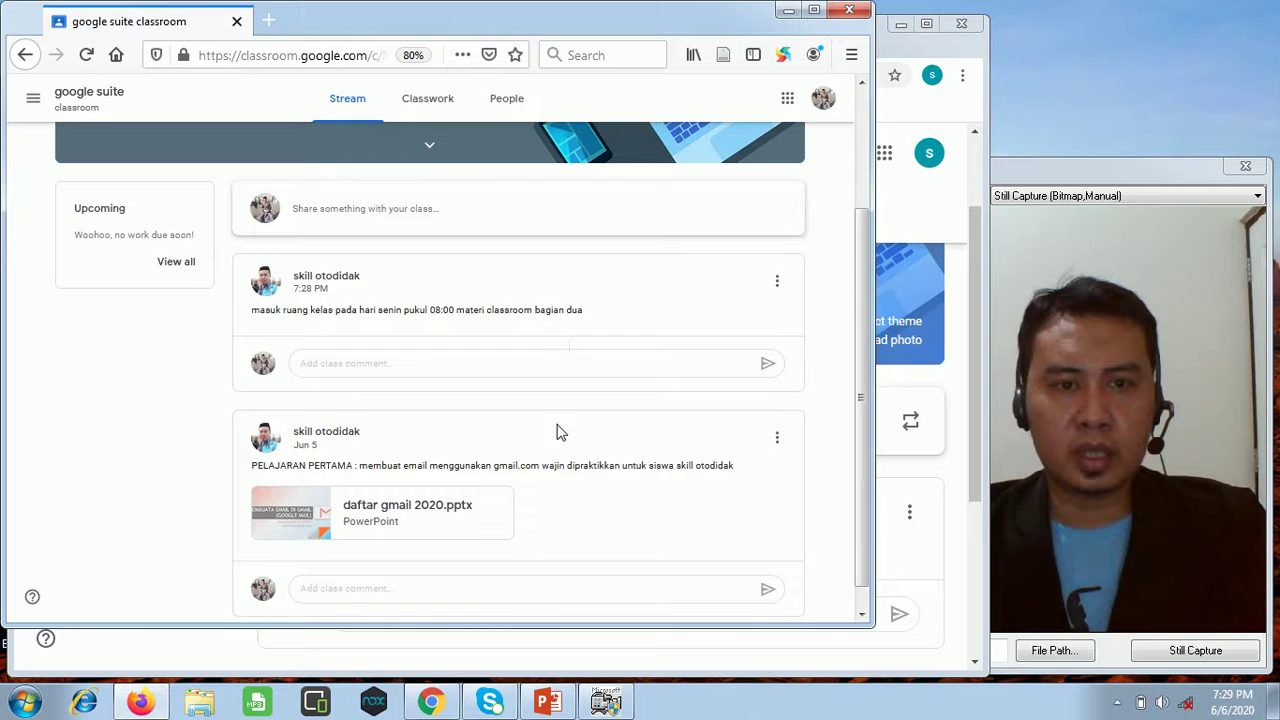
{"action": "scroll", "coordinate": [558, 466], "scroll_direction": "down", "scroll_amount": 1}
{"action": "scroll", "coordinate": [535, 430], "scroll_direction": "up", "scroll_amount": 3}
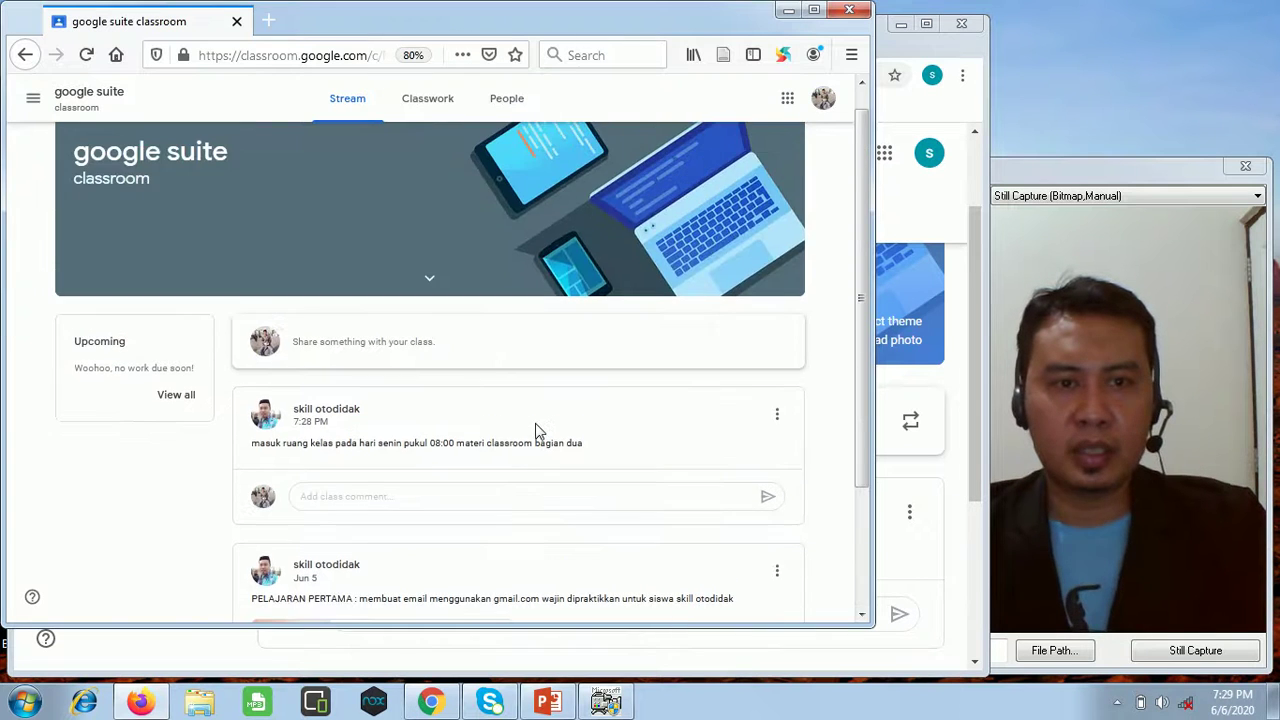
{"action": "scroll", "coordinate": [535, 430], "scroll_direction": "down", "scroll_amount": 3}
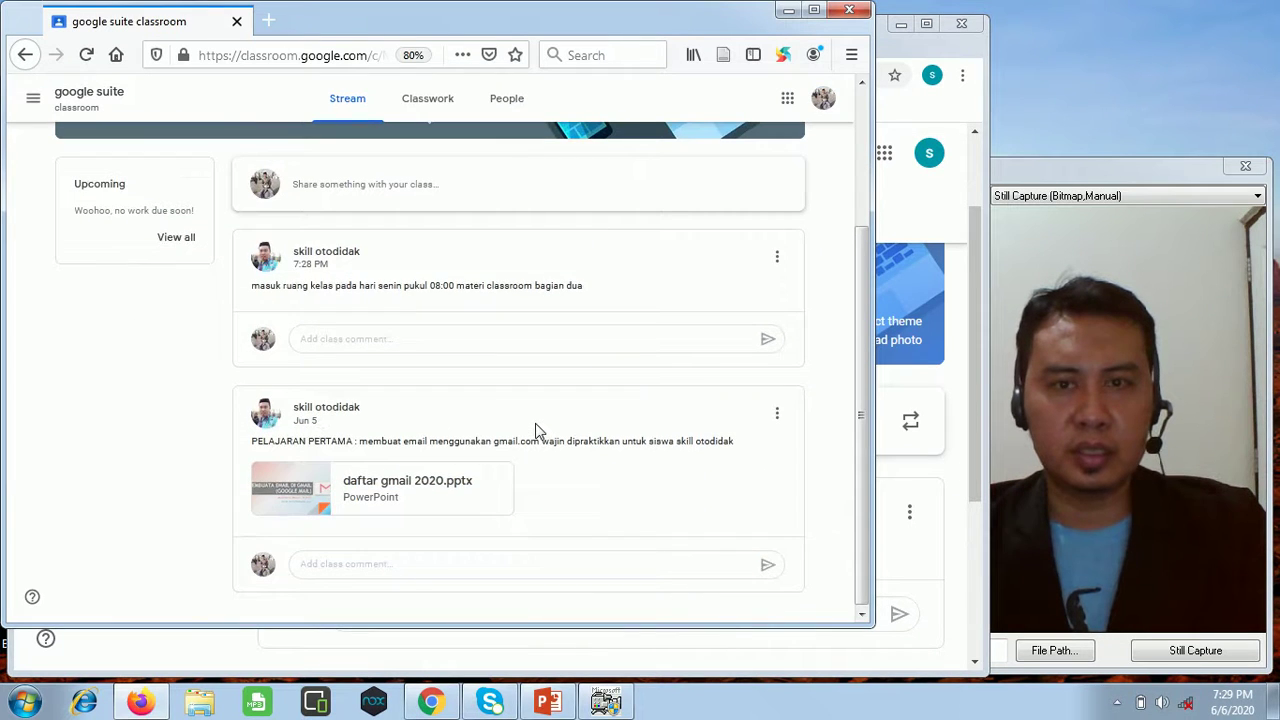
{"action": "scroll", "coordinate": [535, 430], "scroll_direction": "up", "scroll_amount": 3}
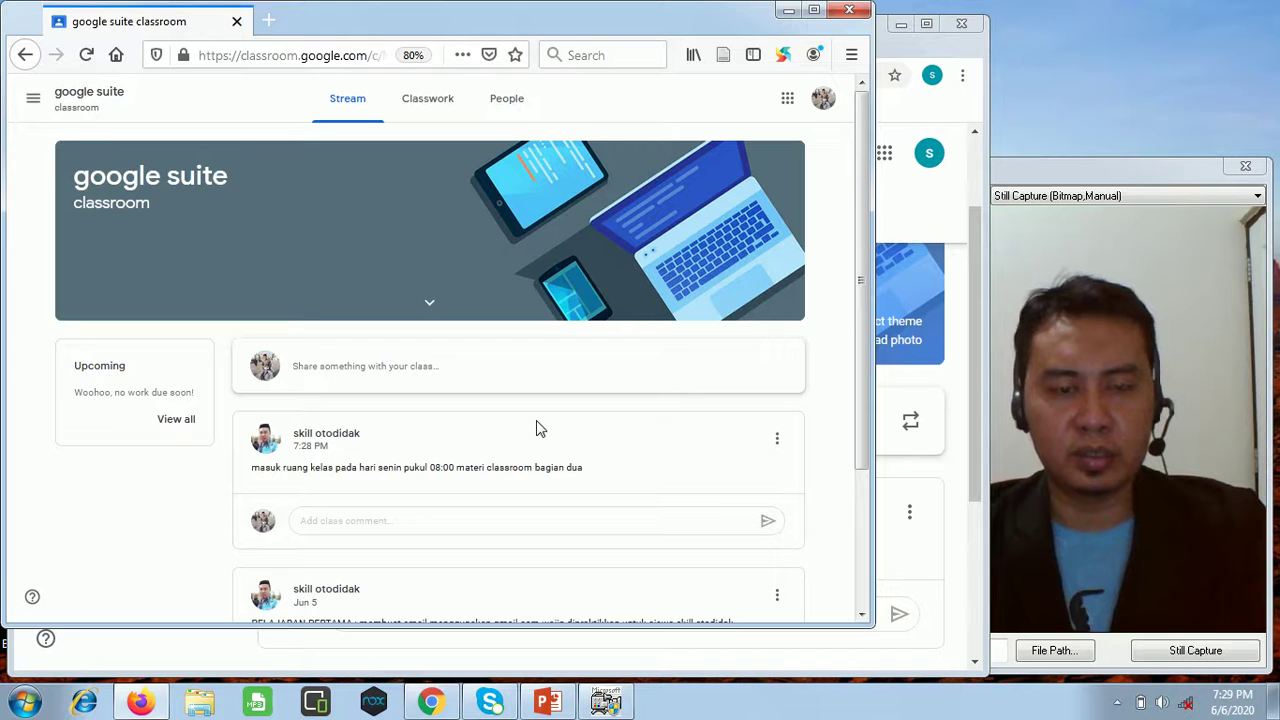
{"action": "scroll", "coordinate": [535, 429], "scroll_direction": "down", "scroll_amount": 1}
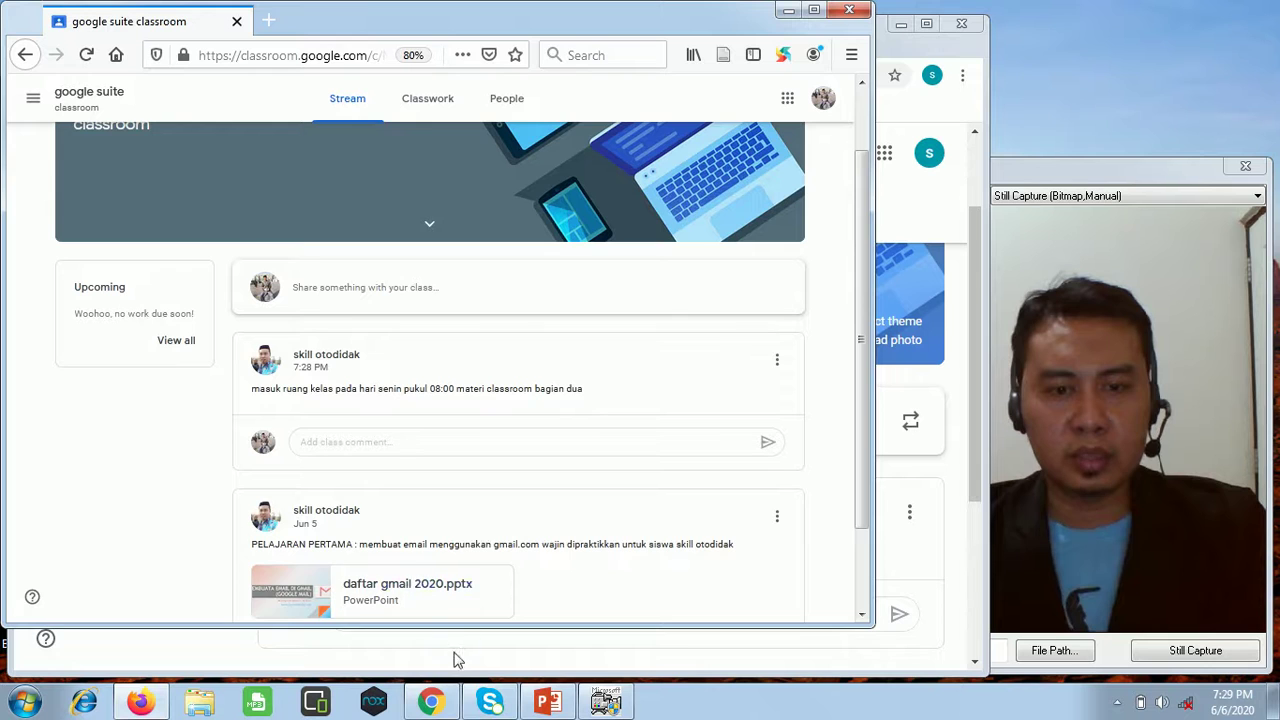
{"action": "left_click", "coordinate": [436, 703]}
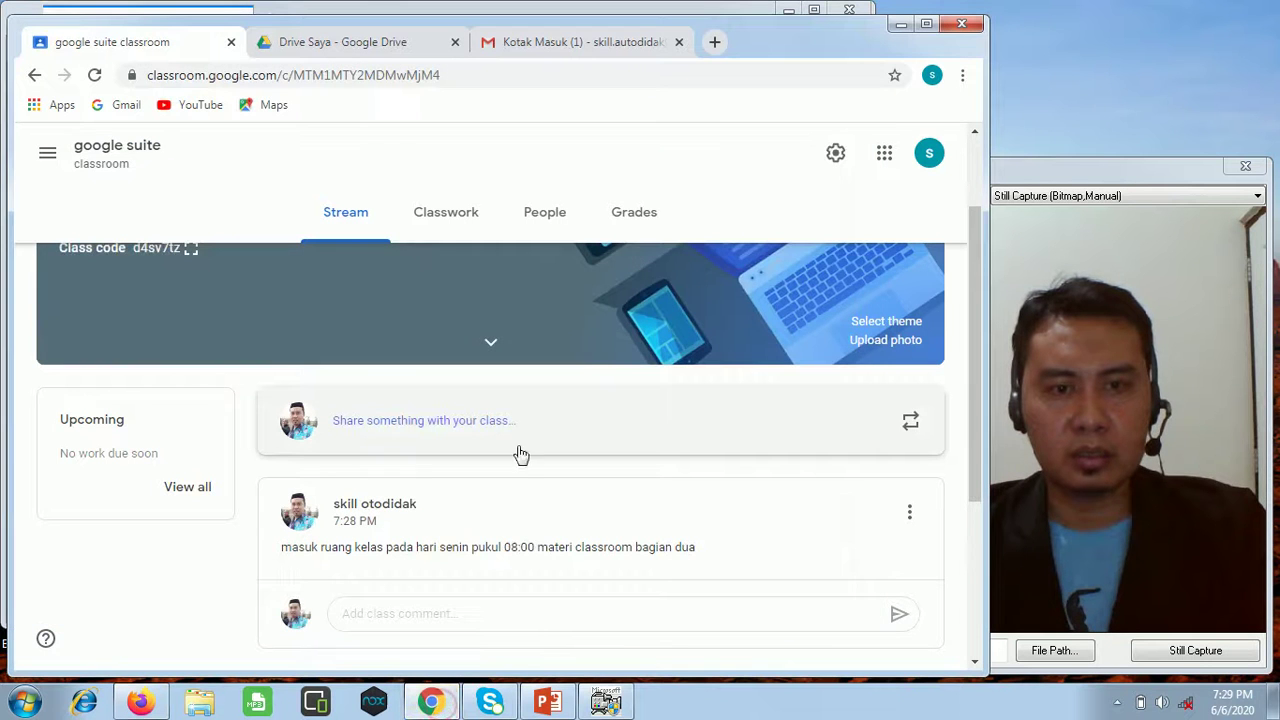
Open the Classwork page from the teacher's class Stream.
{"action": "scroll", "coordinate": [590, 478], "scroll_direction": "down", "scroll_amount": 1}
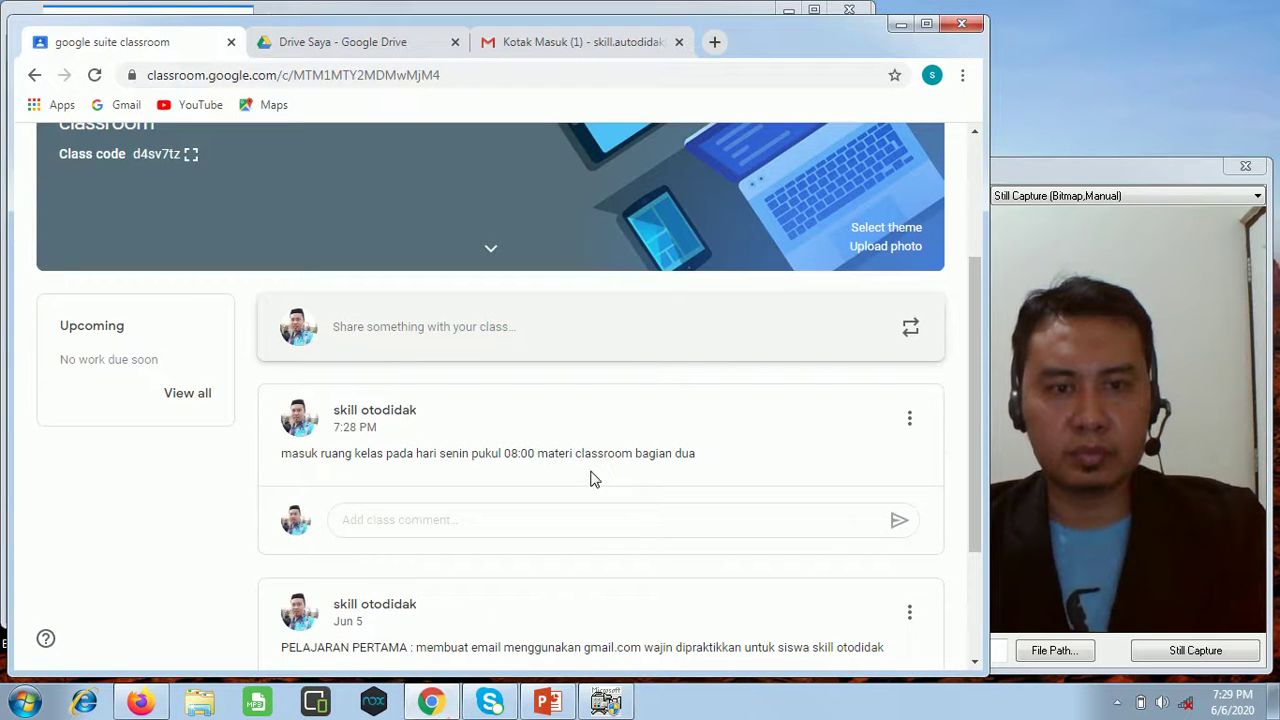
{"action": "scroll", "coordinate": [660, 420], "scroll_direction": "up", "scroll_amount": 3}
{"action": "scroll", "coordinate": [560, 490], "scroll_direction": "down", "scroll_amount": 1}
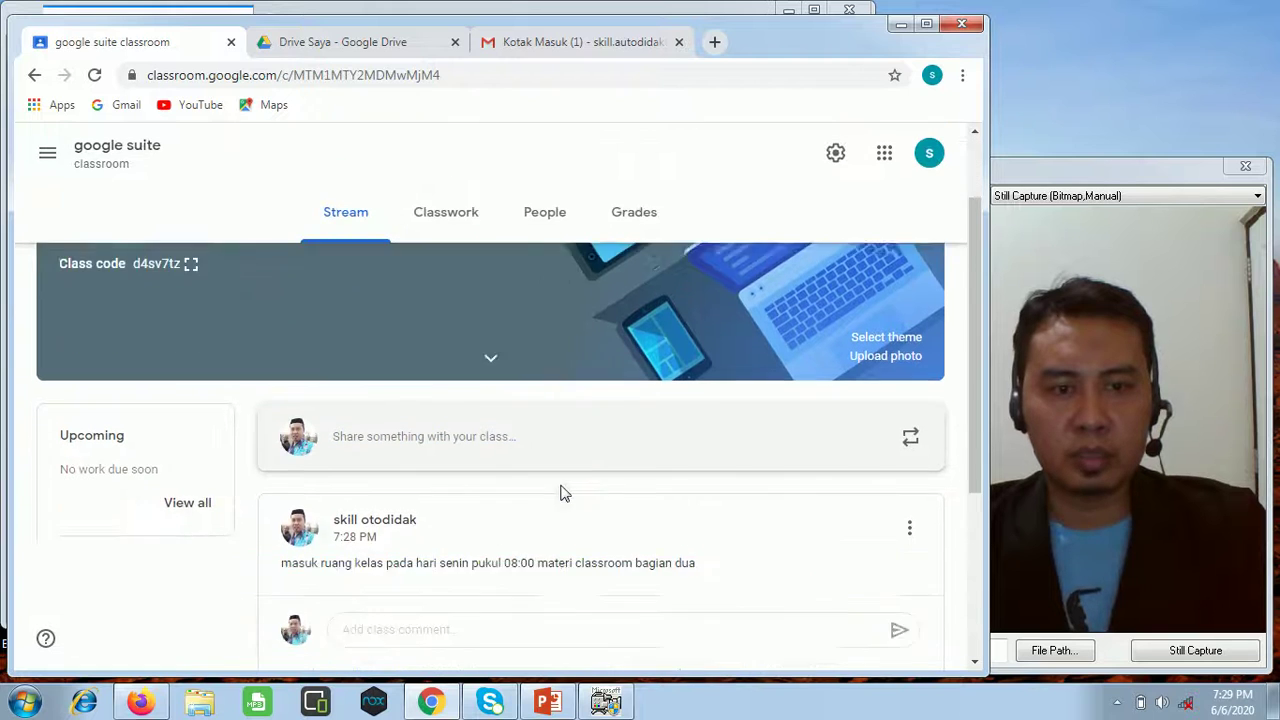
{"action": "scroll", "coordinate": [563, 492], "scroll_direction": "down", "scroll_amount": 1}
{"action": "scroll", "coordinate": [590, 540], "scroll_direction": "up", "scroll_amount": 2}
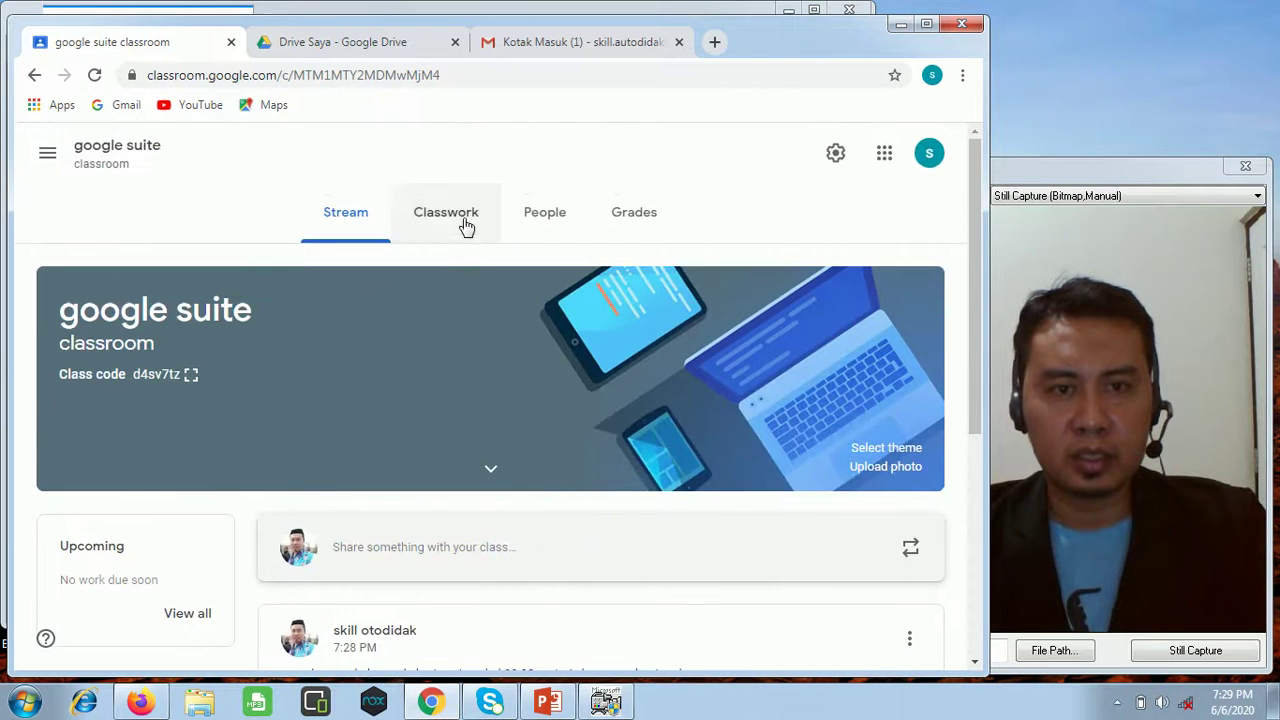
{"action": "left_click", "coordinate": [462, 222]}
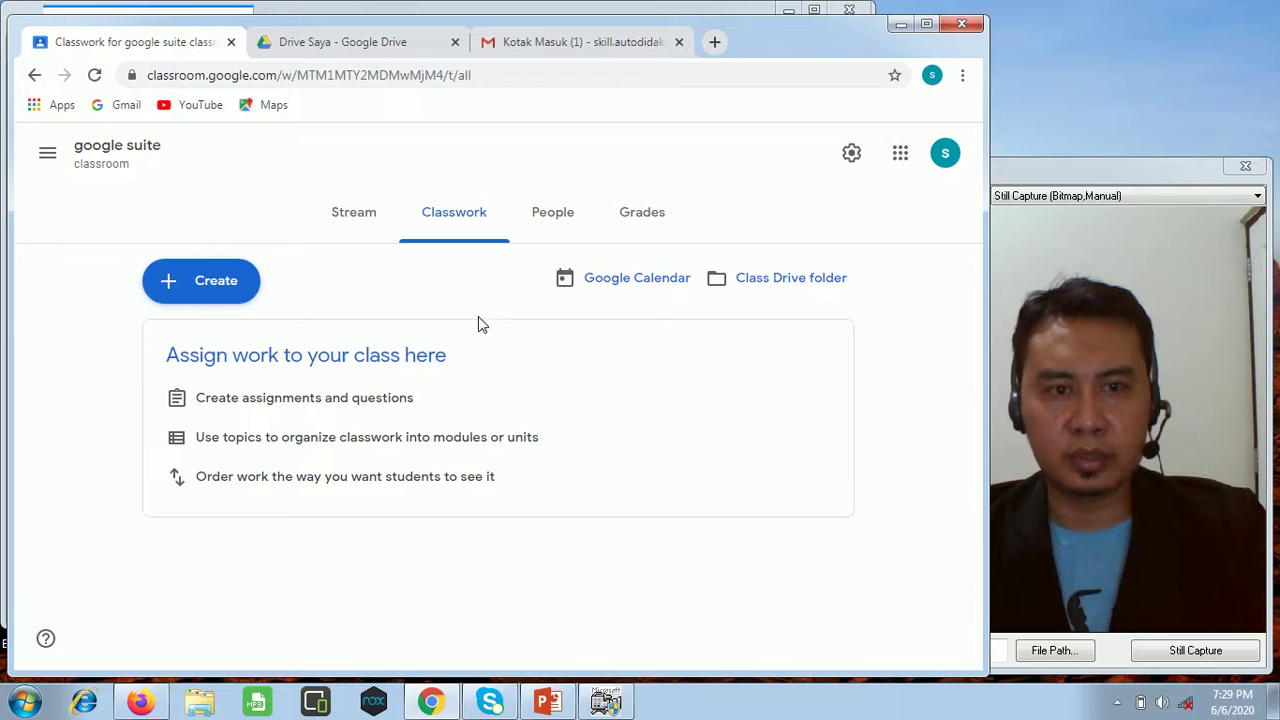
Create the Classwork topic 'fitur classroom'.
{"action": "left_click", "coordinate": [237, 285]}
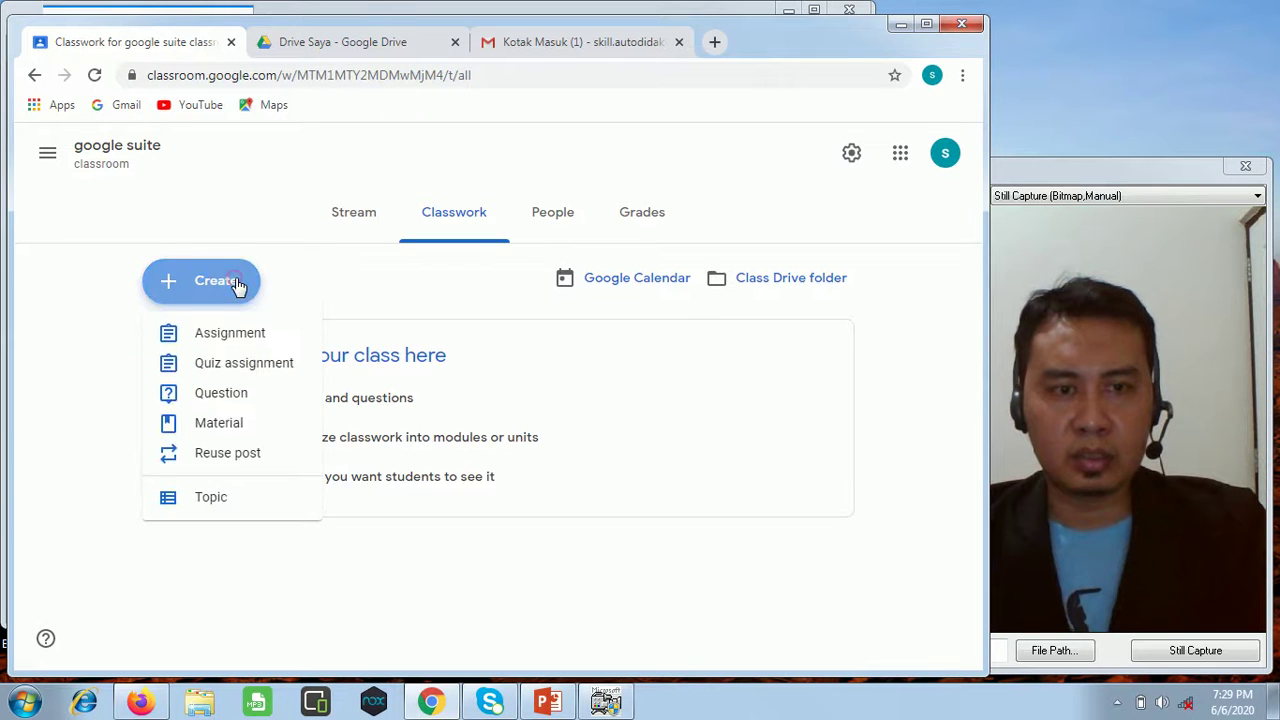
{"action": "left_click", "coordinate": [224, 505]}
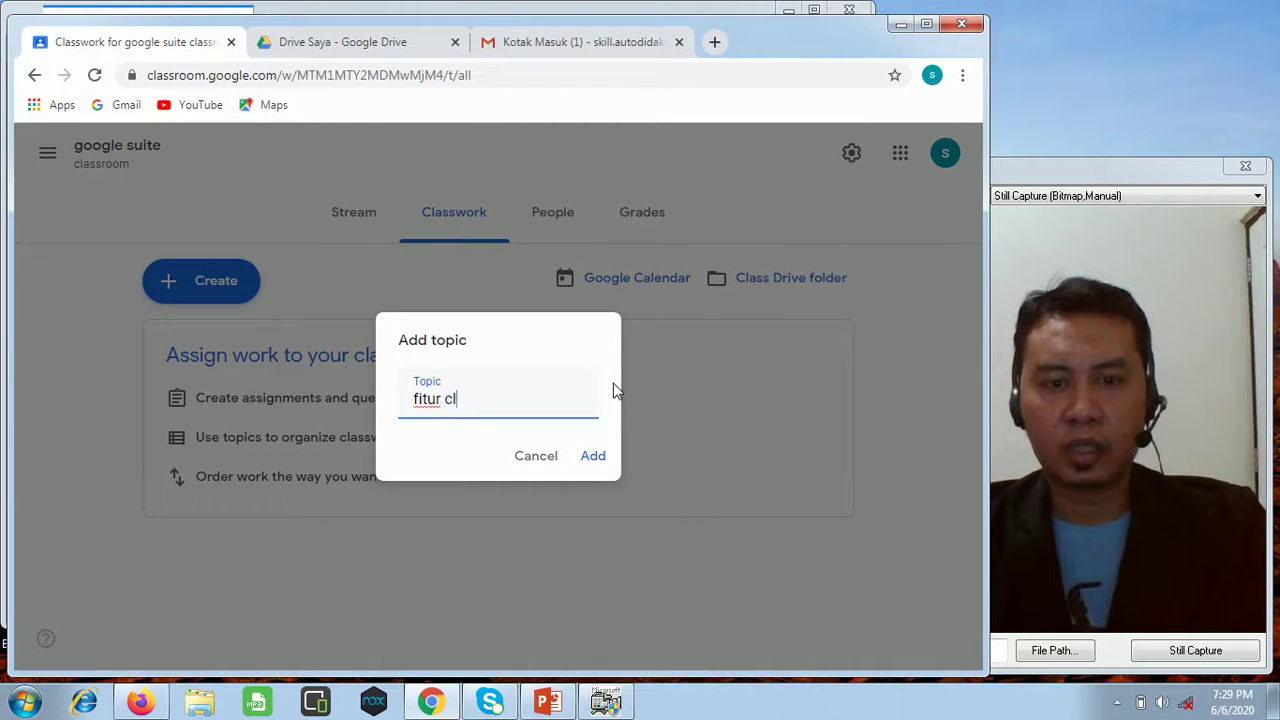
{"action": "type", "text": "ssroom"}
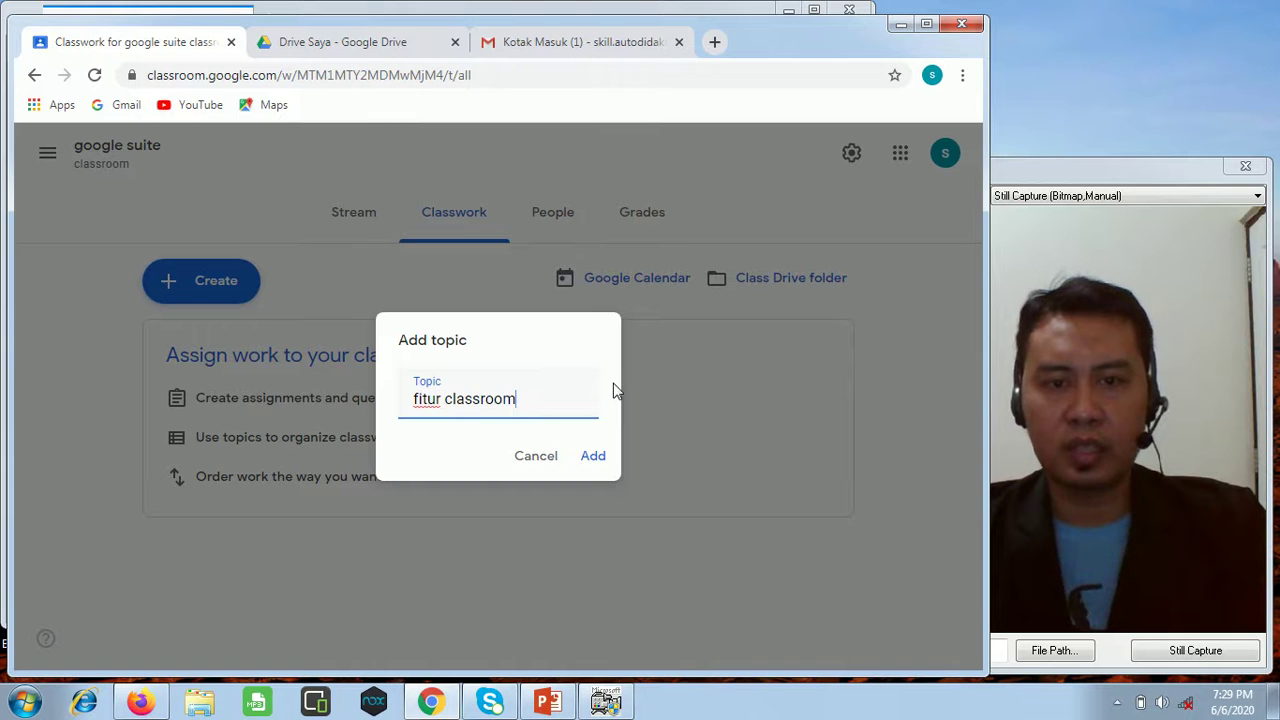
{"action": "left_click", "coordinate": [600, 458]}
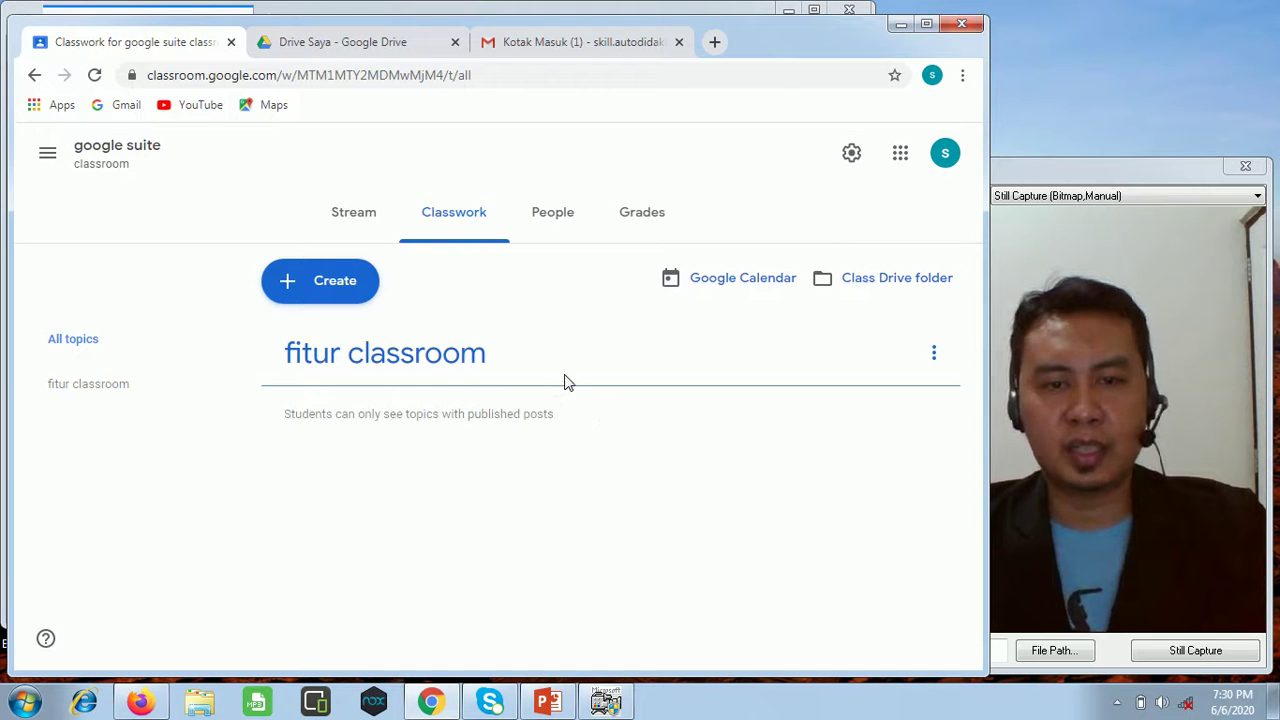
{"action": "left_click", "coordinate": [934, 356]}
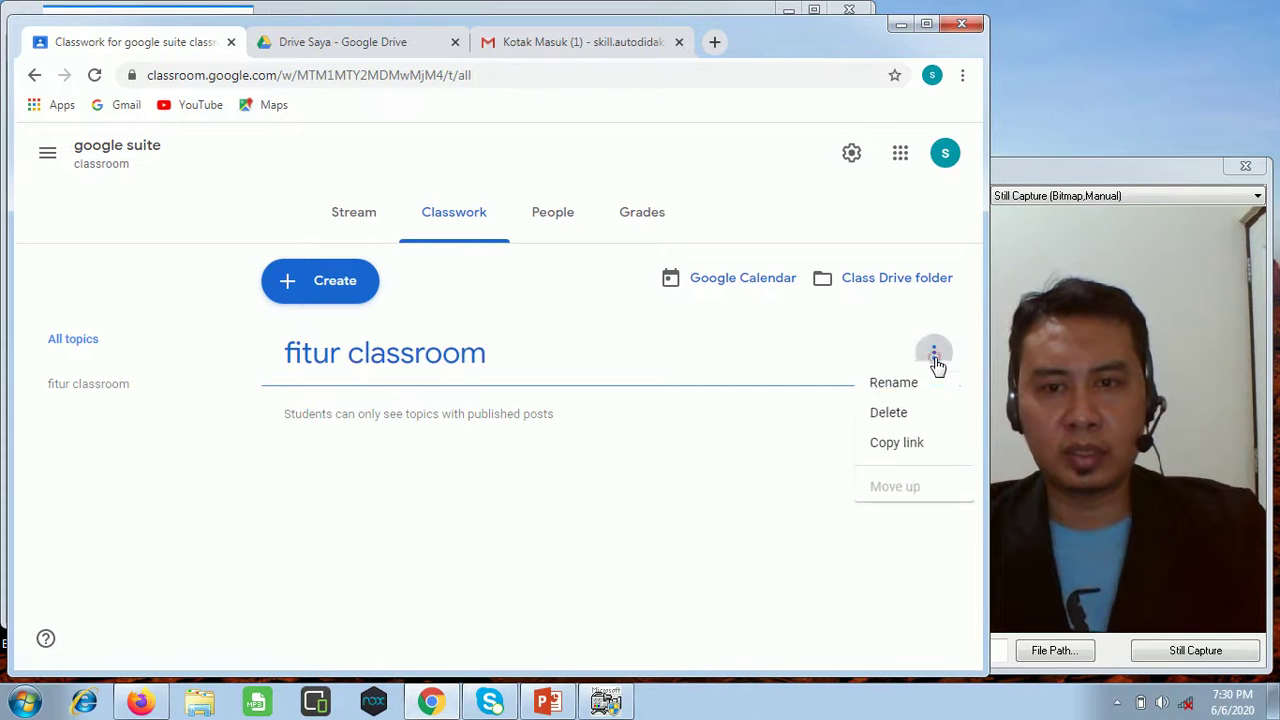
{"action": "left_click", "coordinate": [660, 425]}
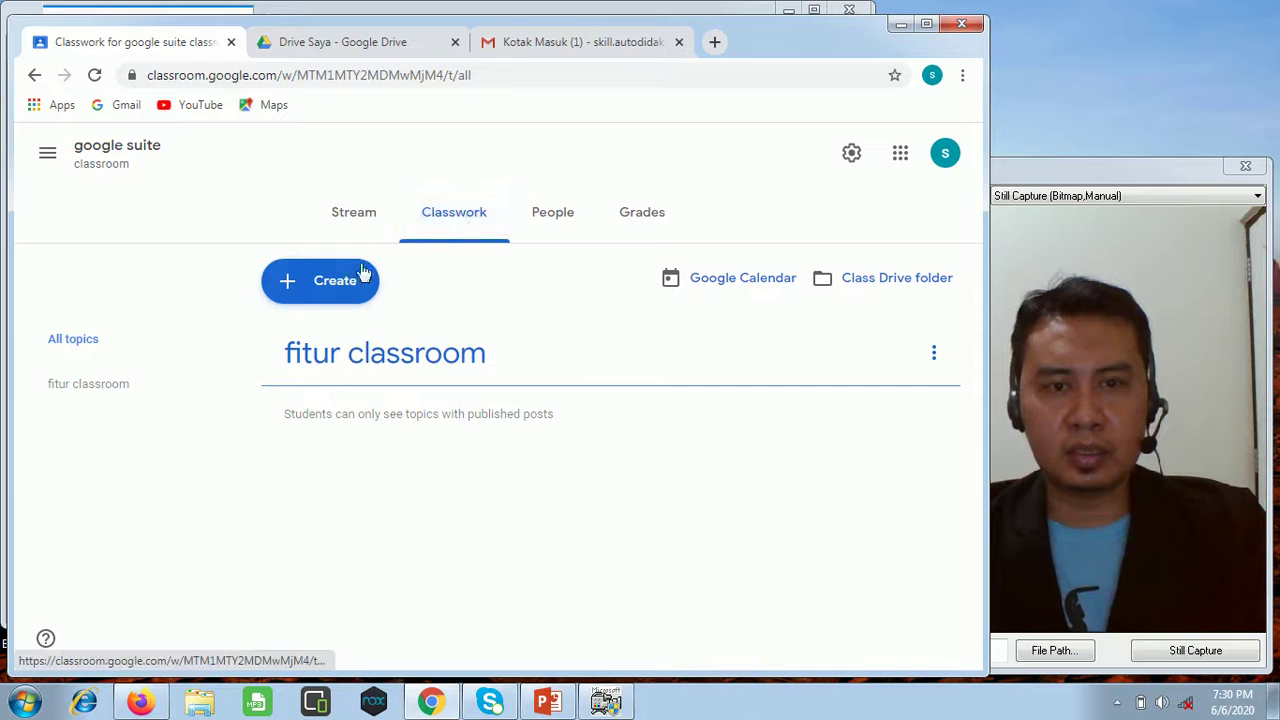
Create a new material titled 'classroom bagian 1'.
{"action": "left_click", "coordinate": [337, 287]}
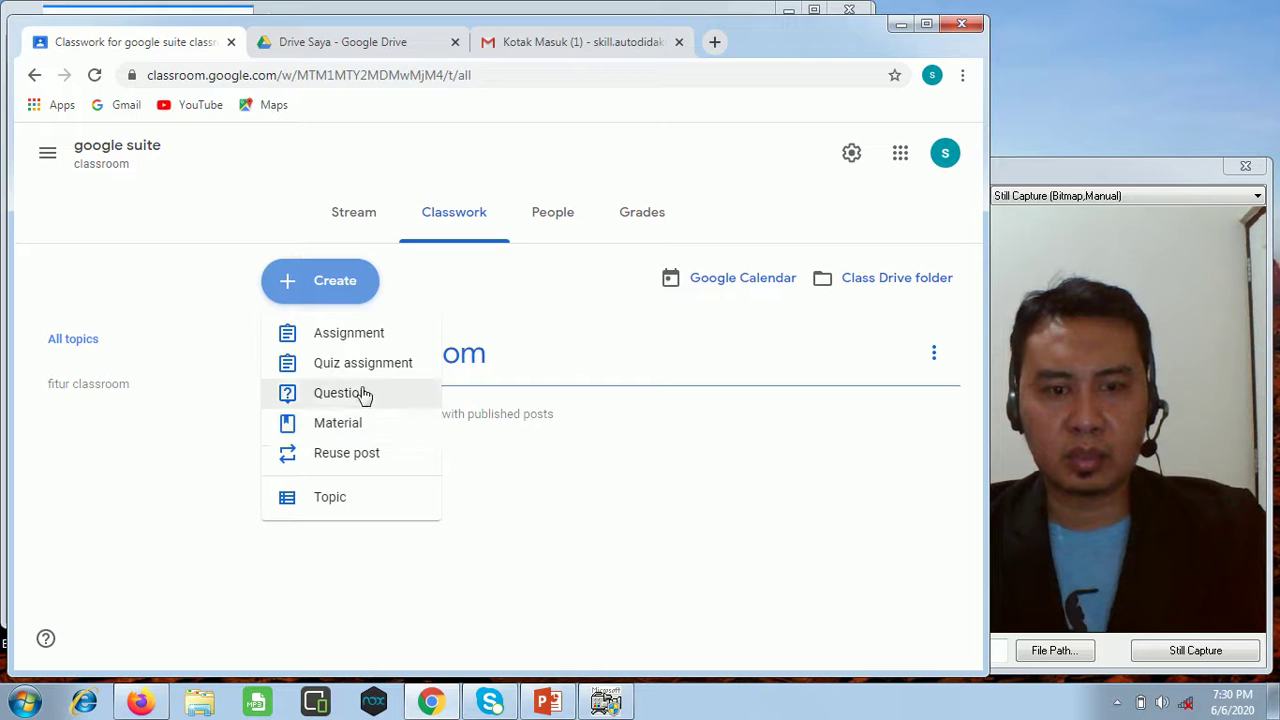
{"action": "left_click", "coordinate": [346, 433]}
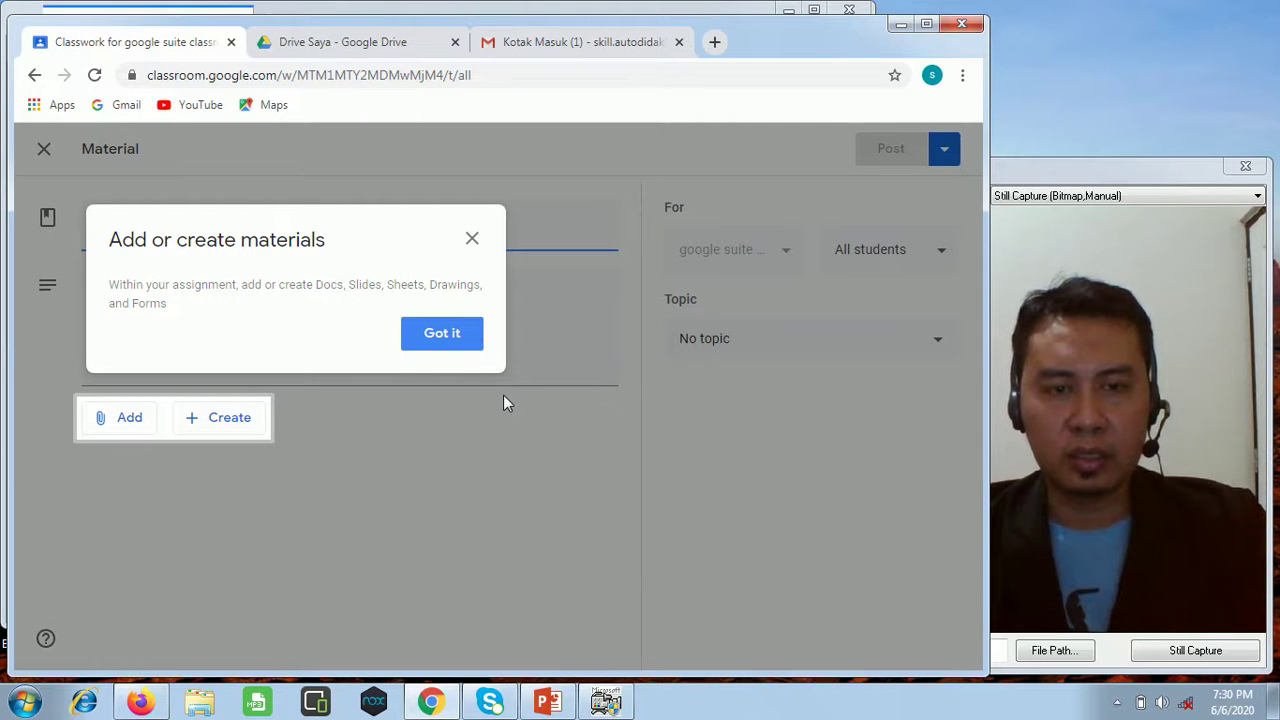
{"action": "left_click", "coordinate": [421, 347]}
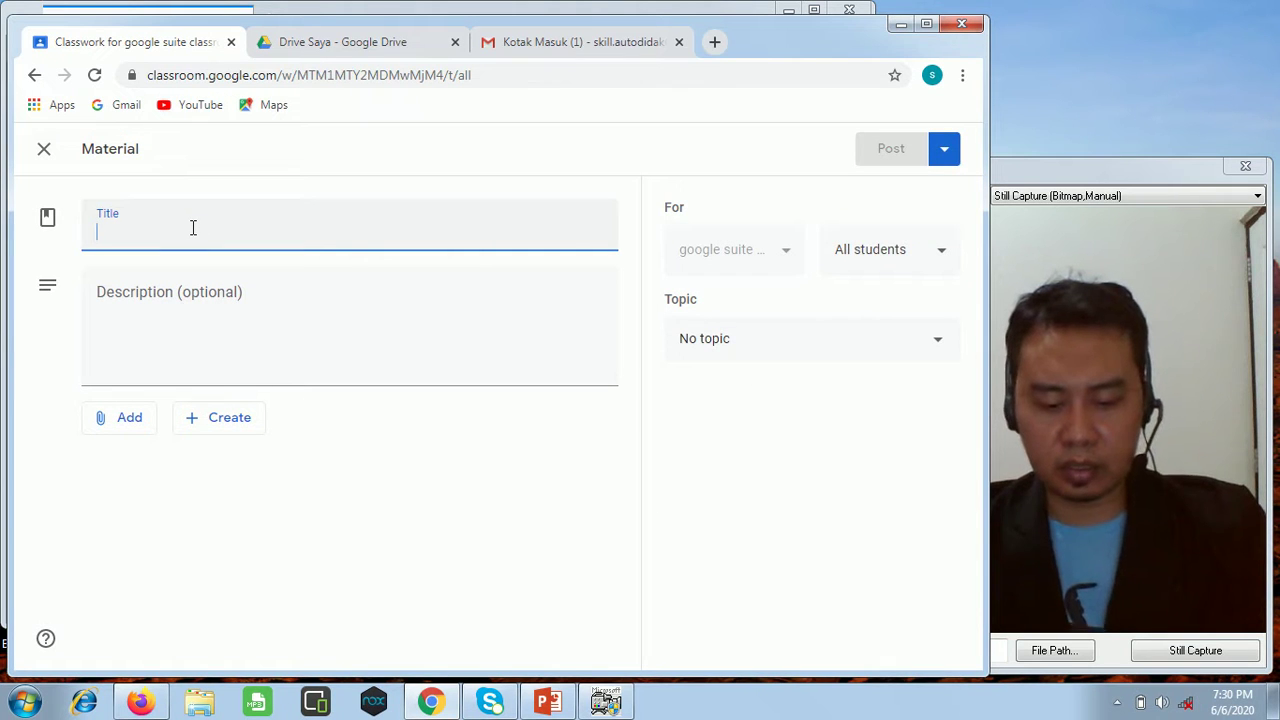
{"action": "type", "text": "class"}
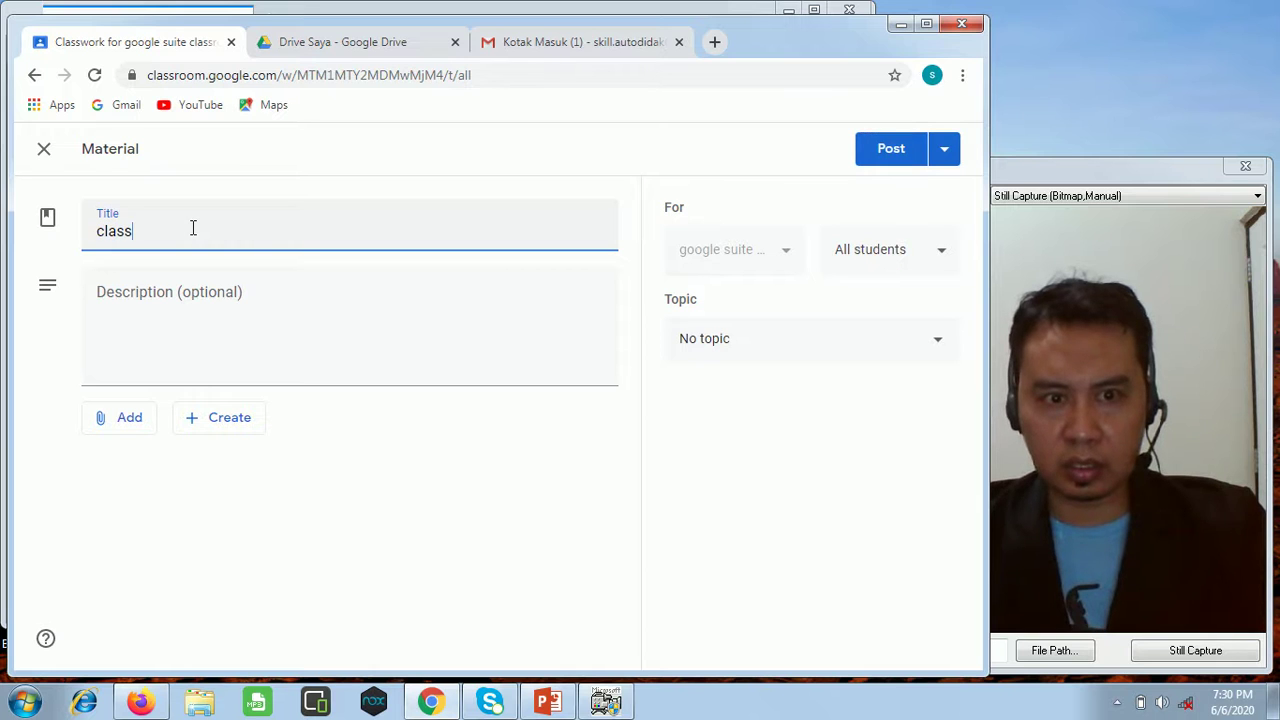
{"action": "type", "text": "room"}
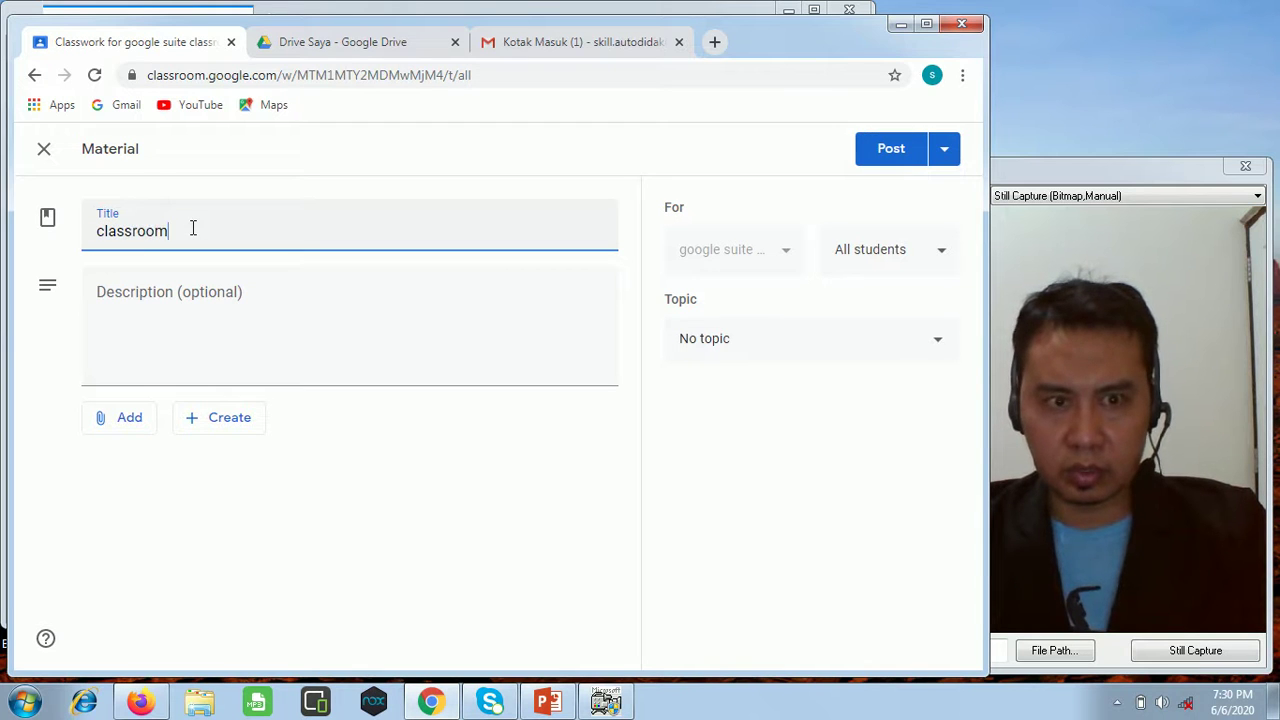
{"action": "type", "text": " bagian 1"}
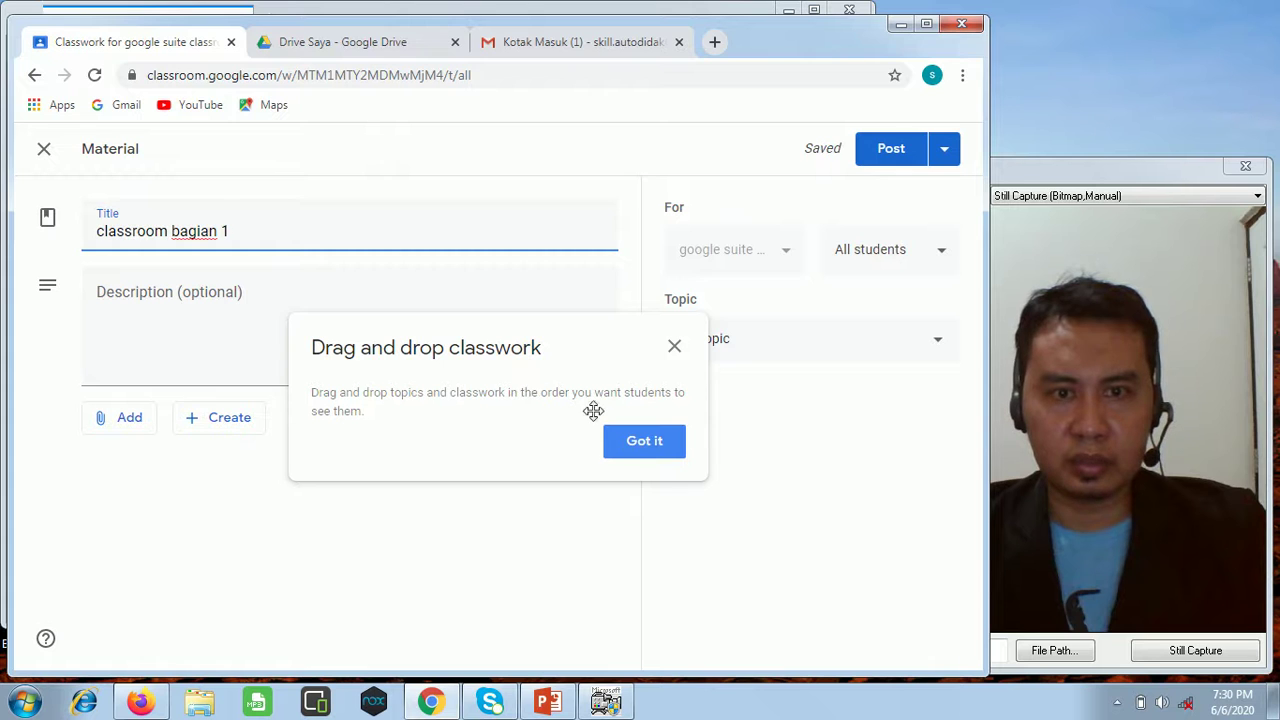
{"action": "left_click", "coordinate": [630, 450]}
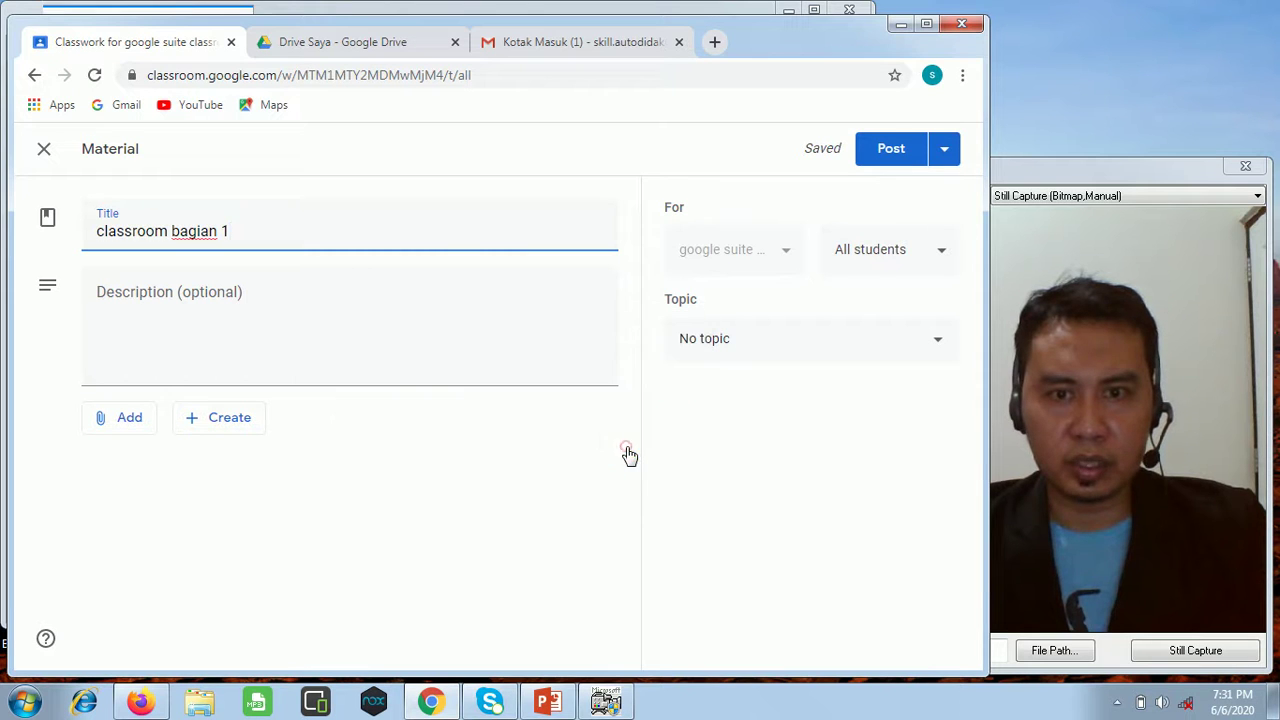
File the material under the 'fitur classroom' topic.
{"action": "left_click", "coordinate": [744, 347]}
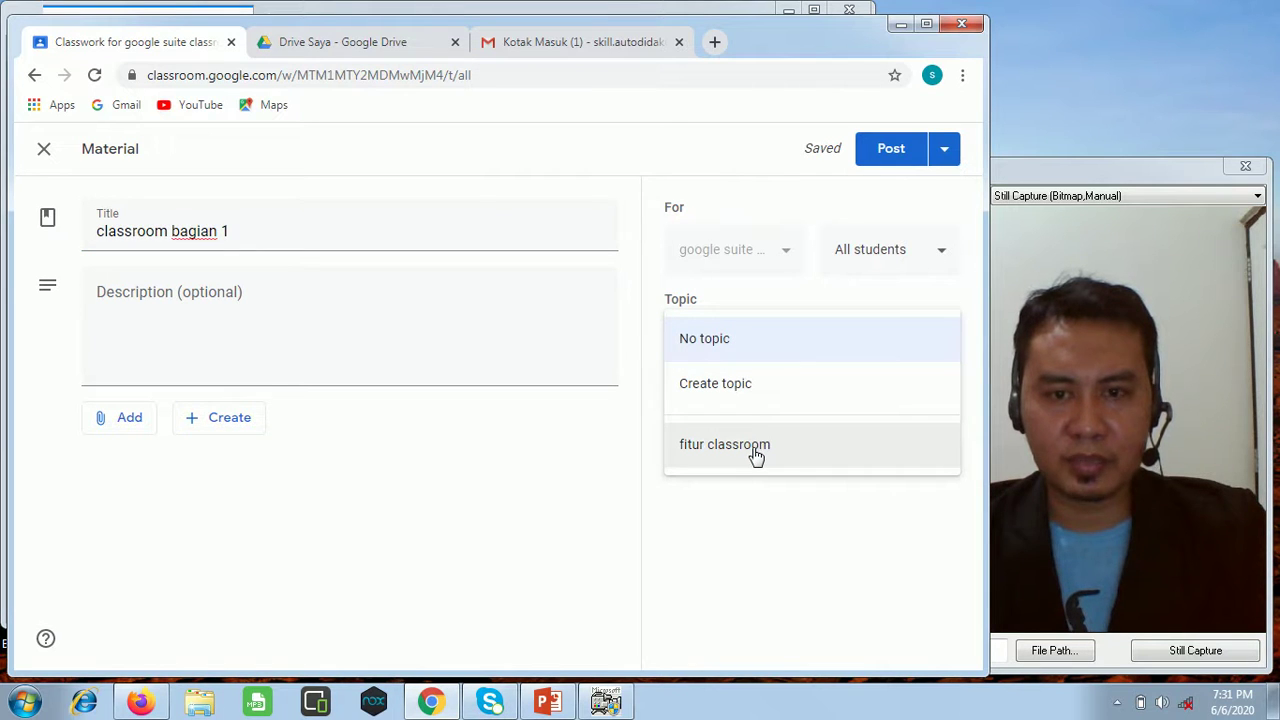
{"action": "left_click", "coordinate": [755, 455]}
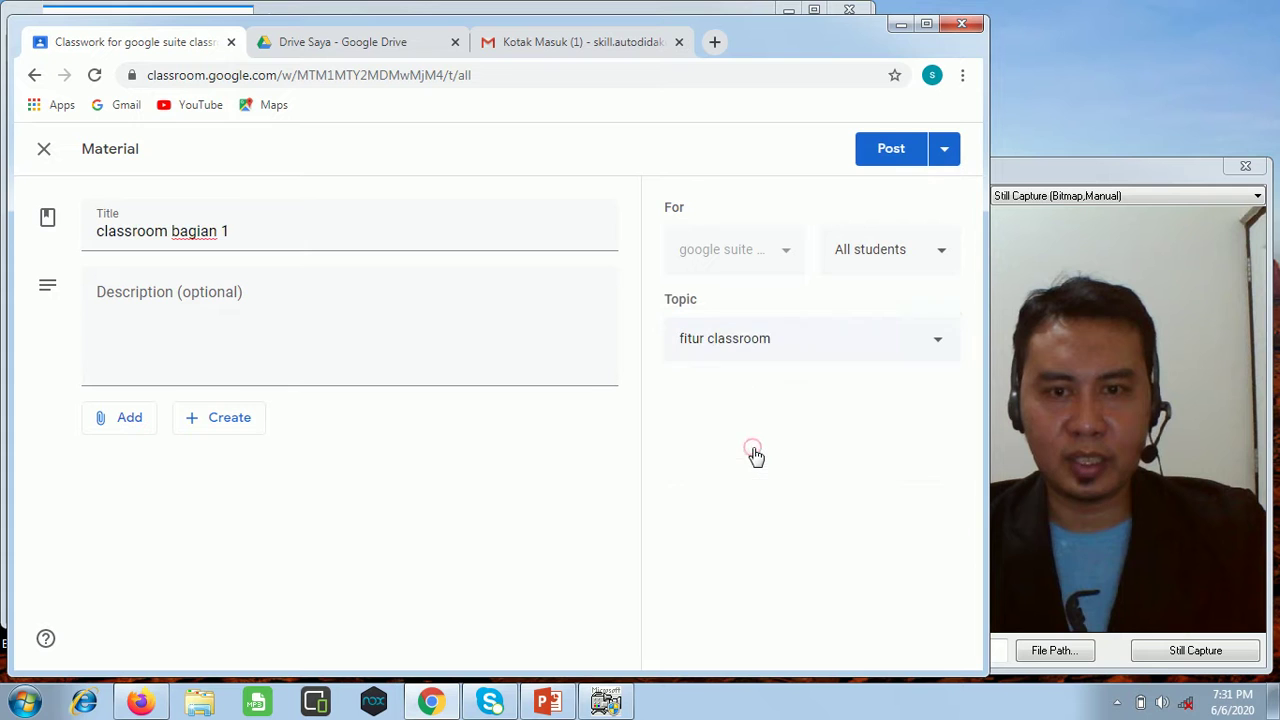
{"action": "left_click", "coordinate": [748, 352]}
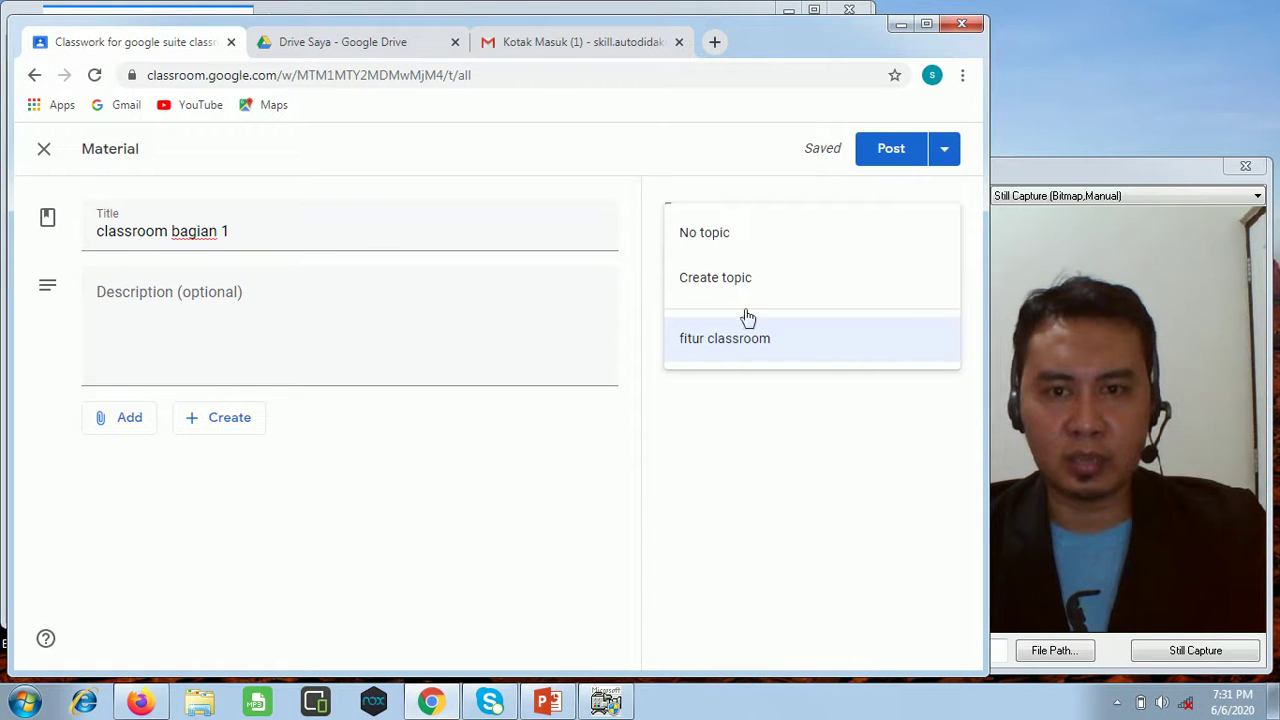
{"action": "left_click", "coordinate": [769, 500]}
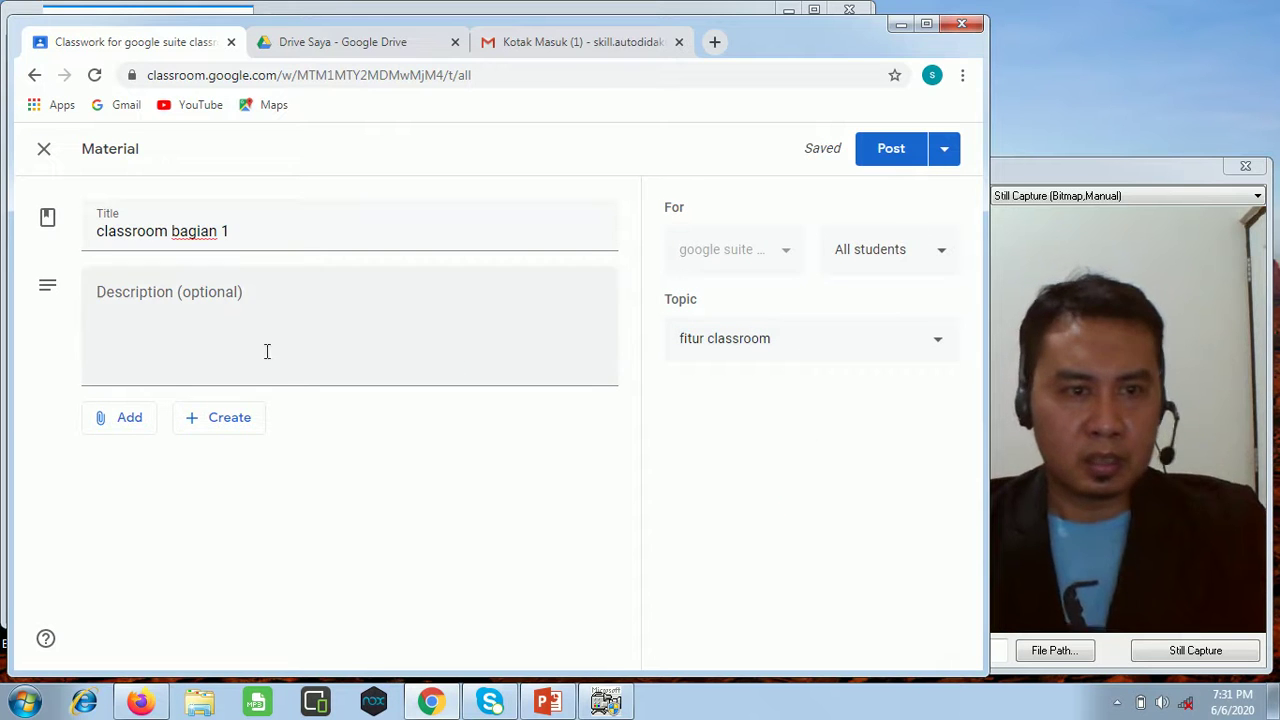
Retitle the material 'classroom bagian pertama' and describe it: membuat kelas, menambahkan murid, membuat materi.
{"action": "left_click", "coordinate": [246, 300]}
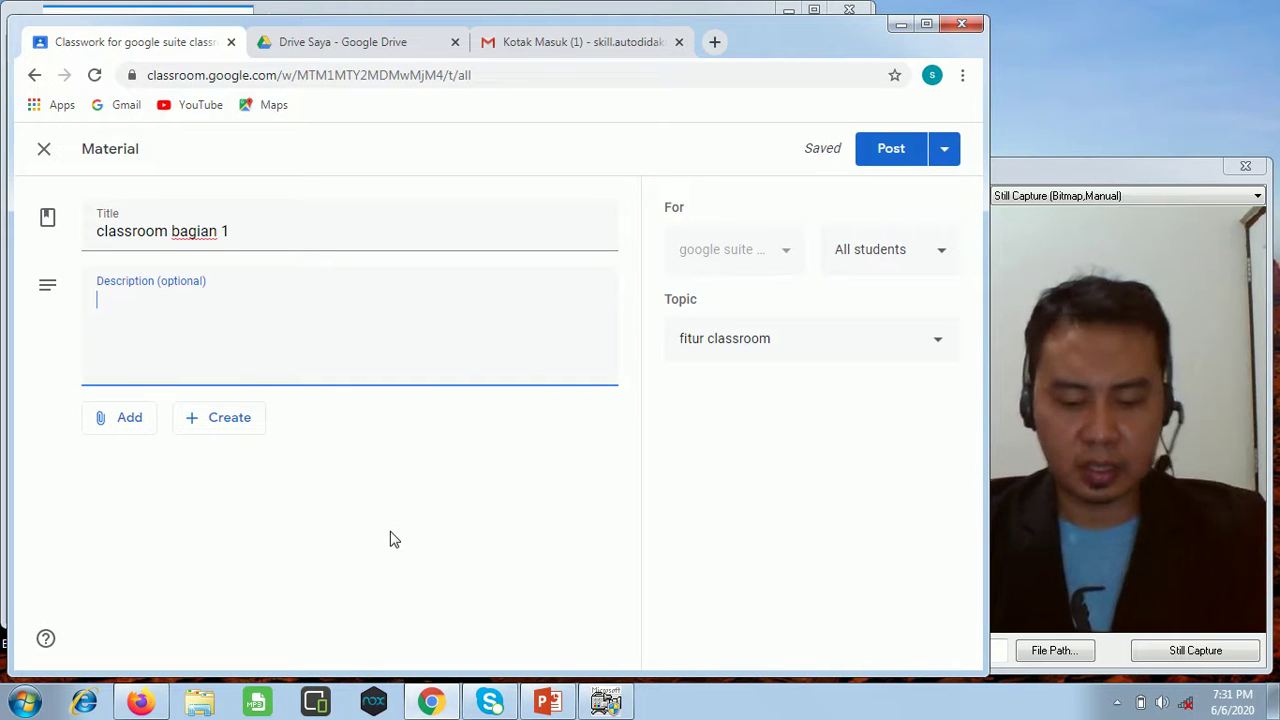
{"action": "type", "text": "materi classroo"}
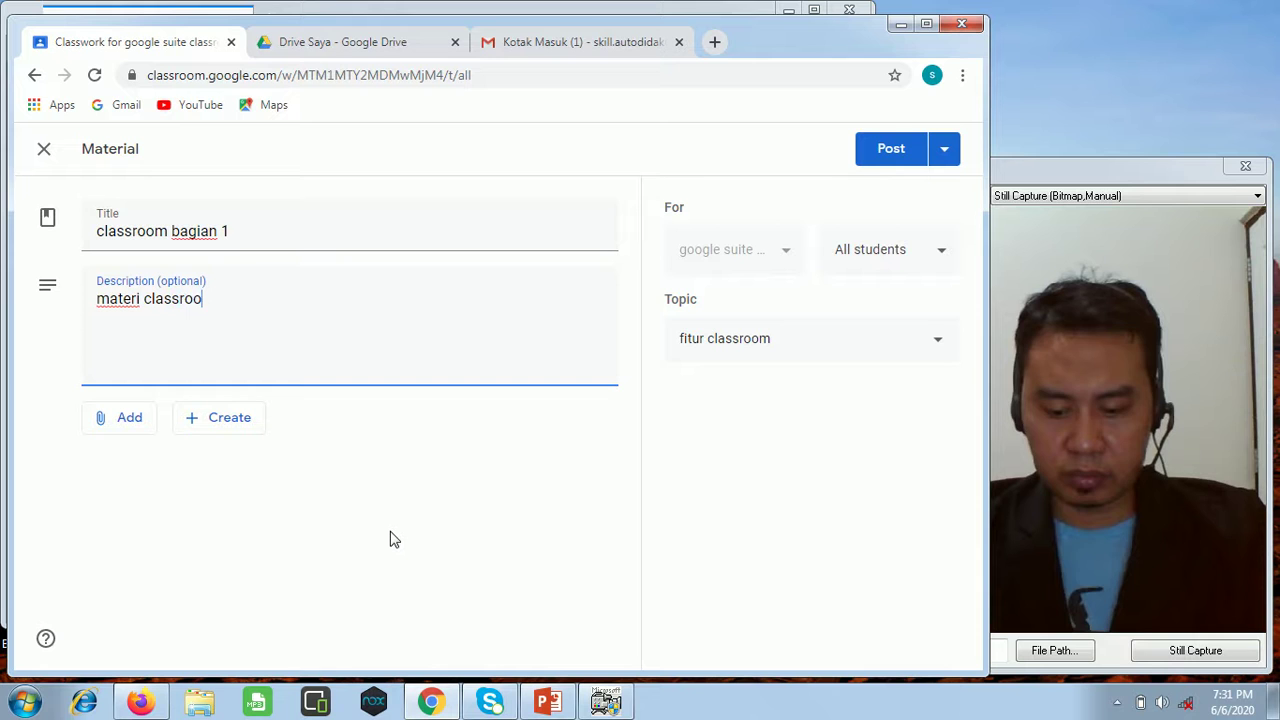
{"action": "type", "text": "agian pertama"}
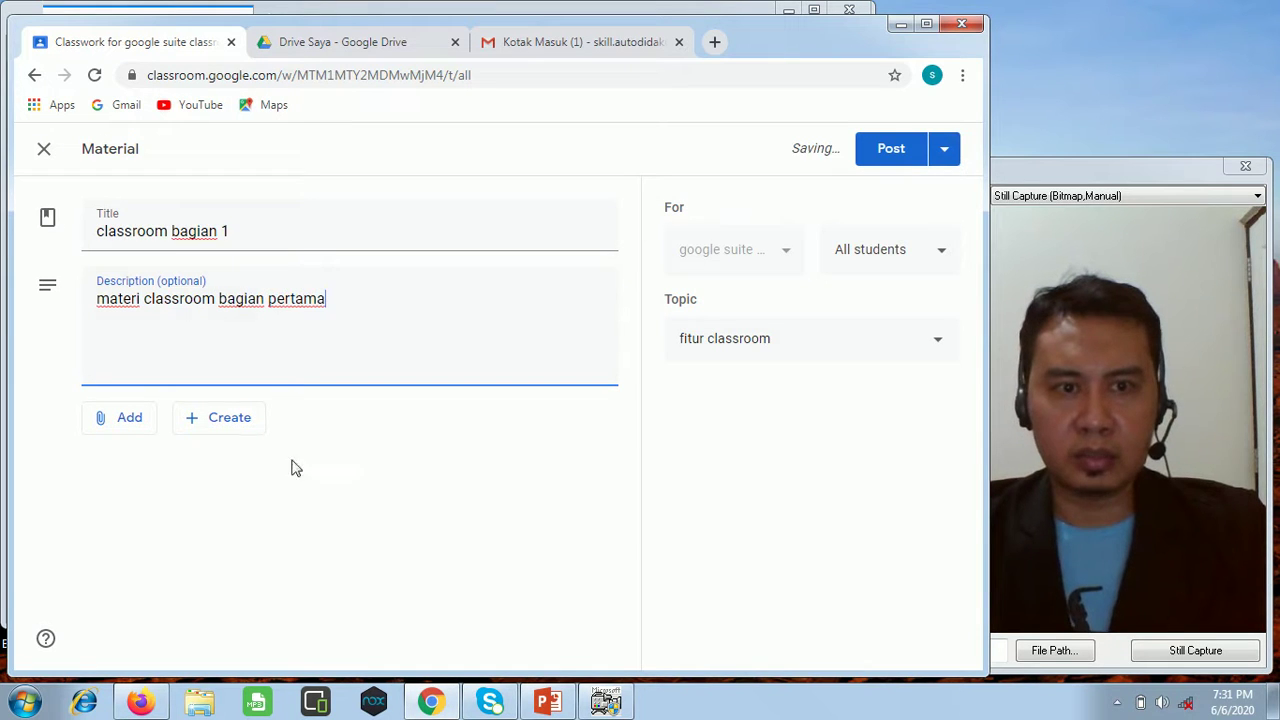
{"action": "key", "text": "BackSpace"}
{"action": "type", "text": "pertama"}
{"action": "left_click", "coordinate": [355, 298]}
{"action": "type", "text": ": memb"}
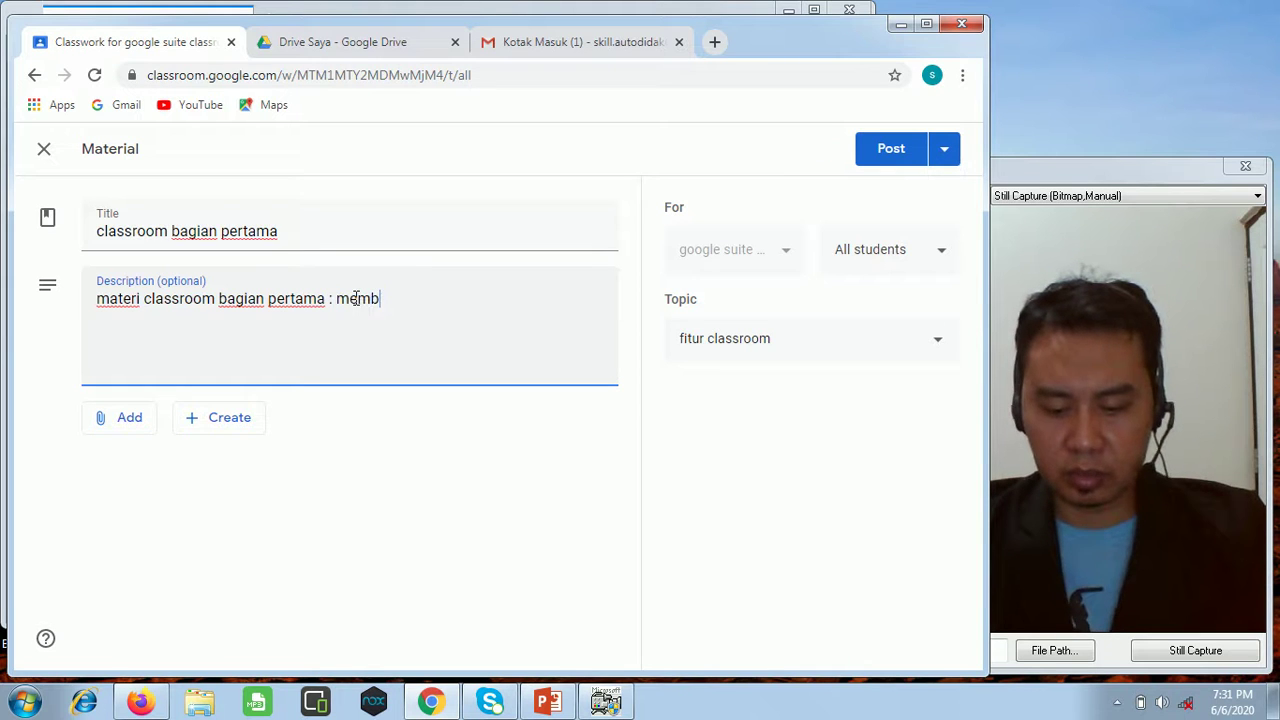
{"action": "type", "text": "uat kelas,"}
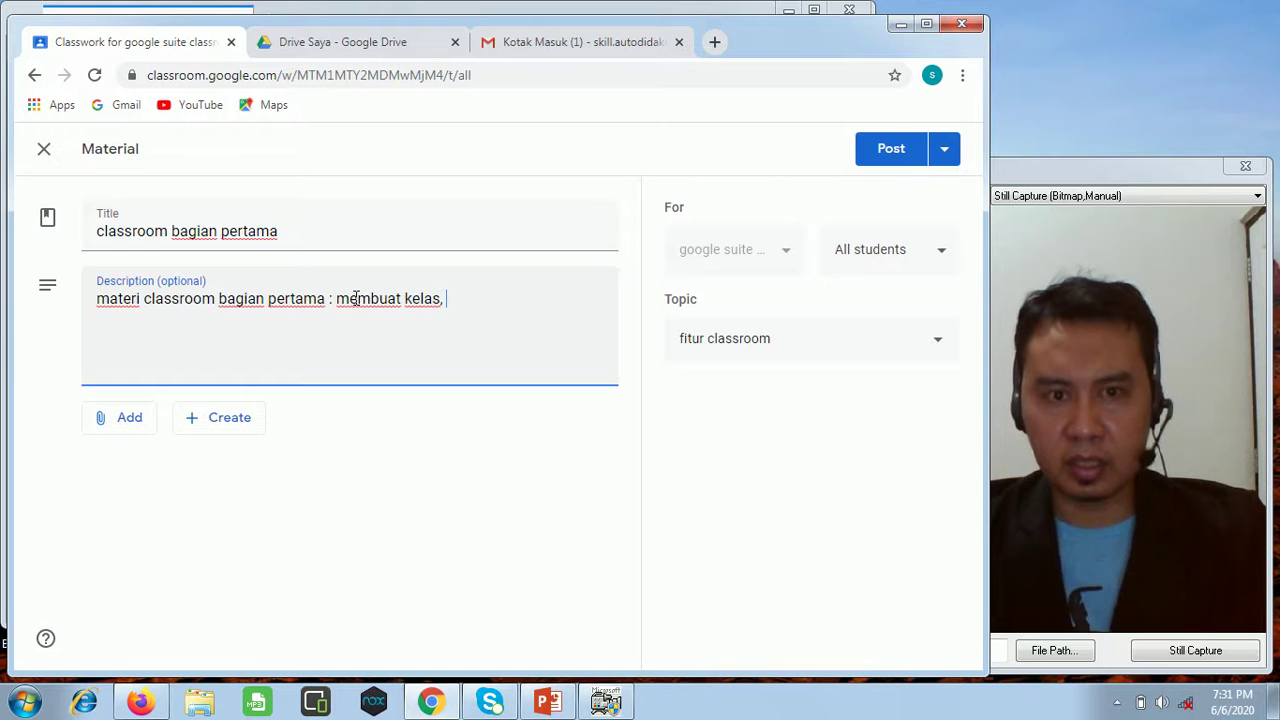
{"action": "type", "text": " menam"}
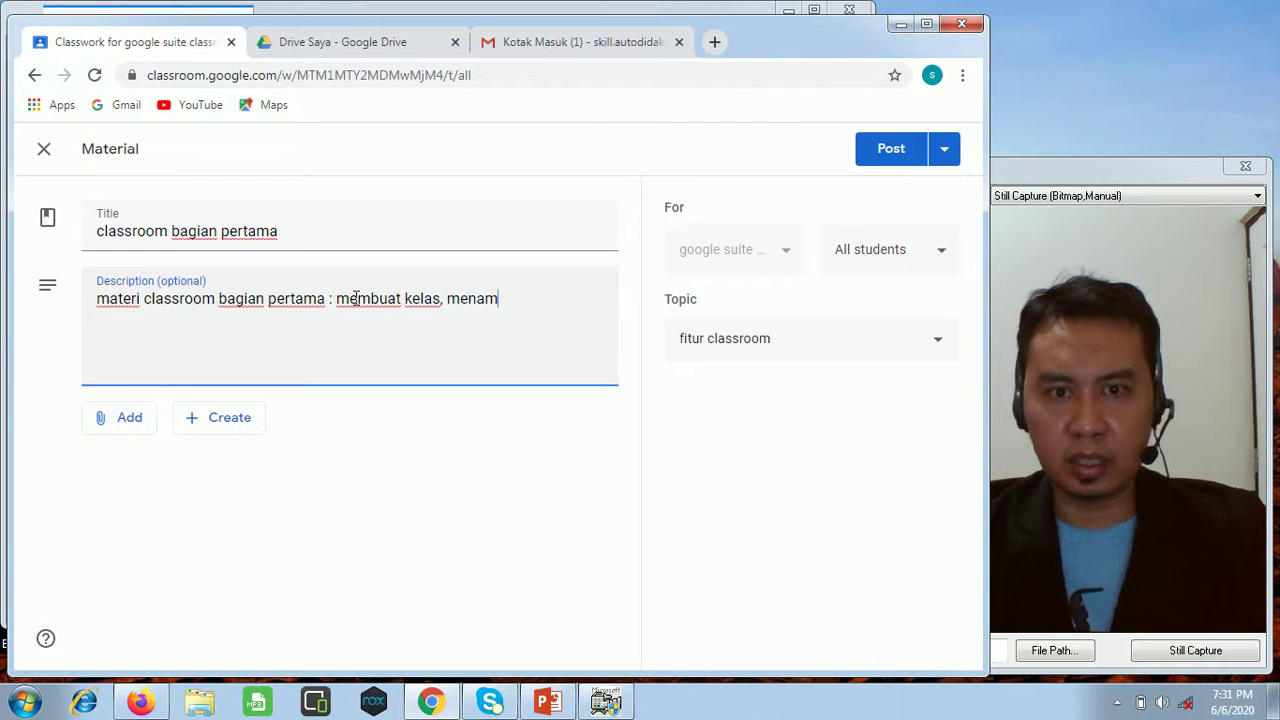
{"action": "type", "text": "bahkan murid, "}
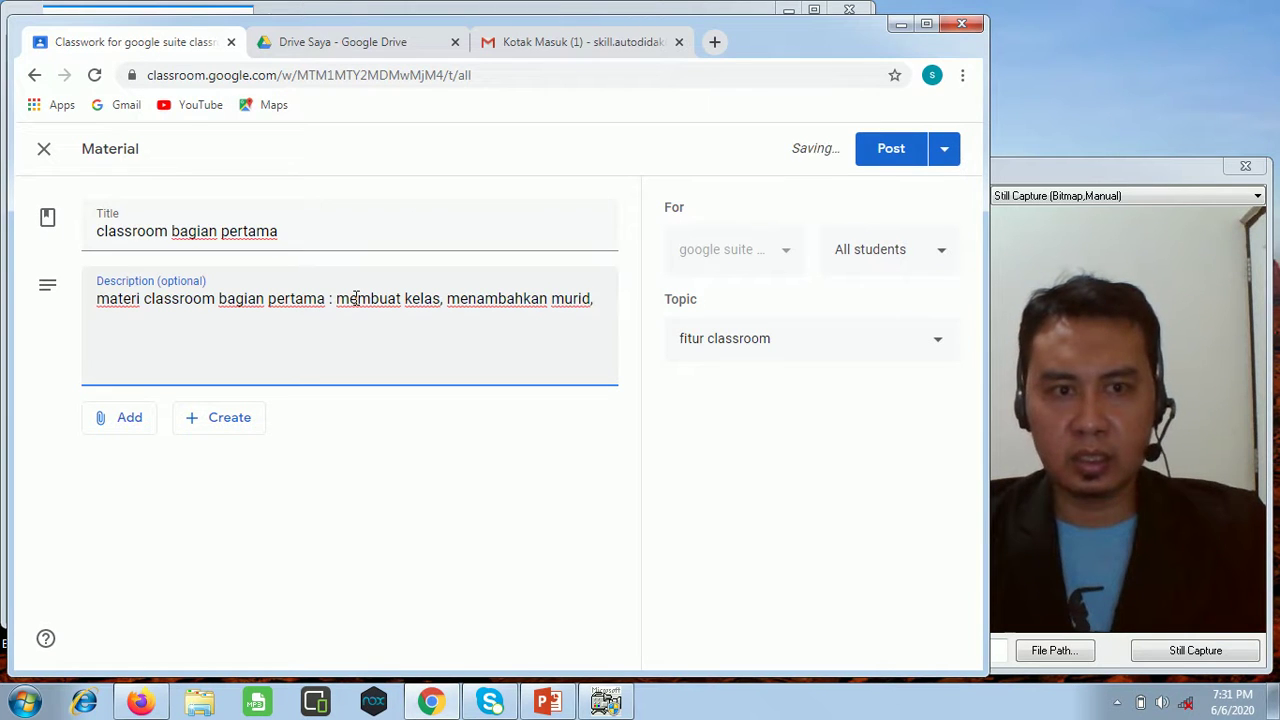
{"action": "type", "text": "membuat materi da"}
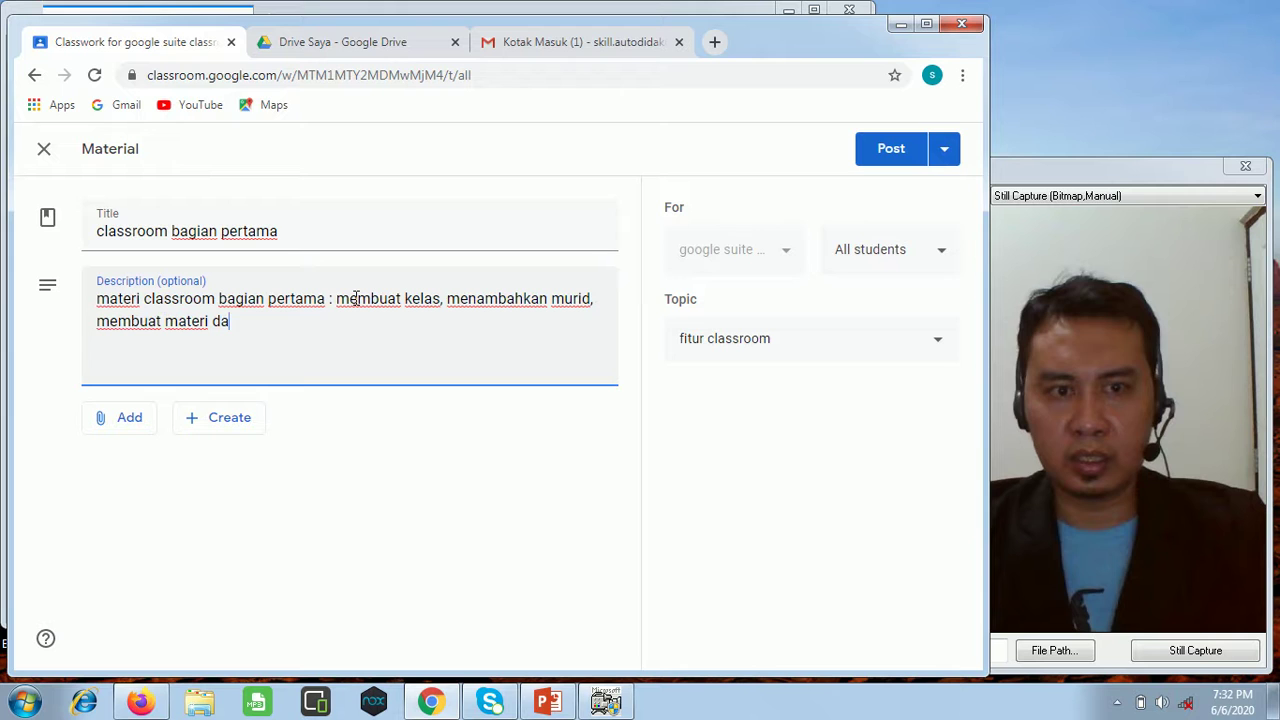
{"action": "type", "text": "n berbagi file"}
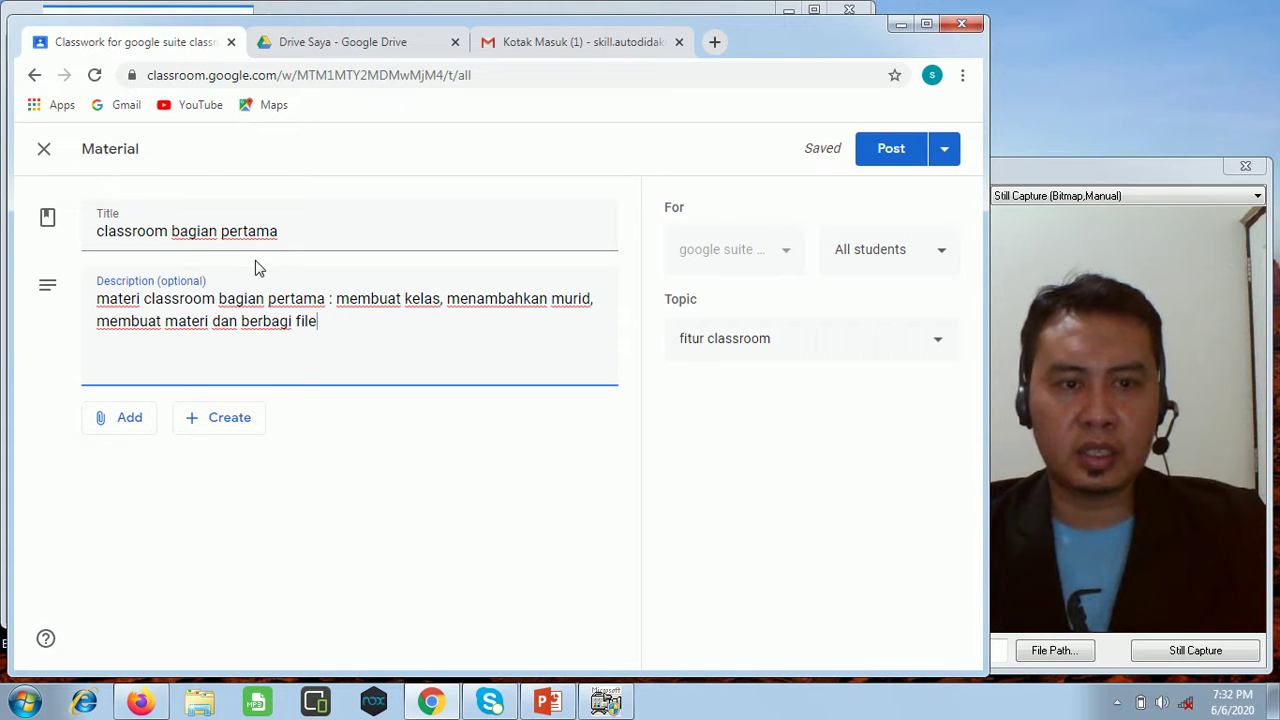
Upload google sclassroom.pptx from E:\google for education as the material's attachment.
{"action": "left_click", "coordinate": [131, 431]}
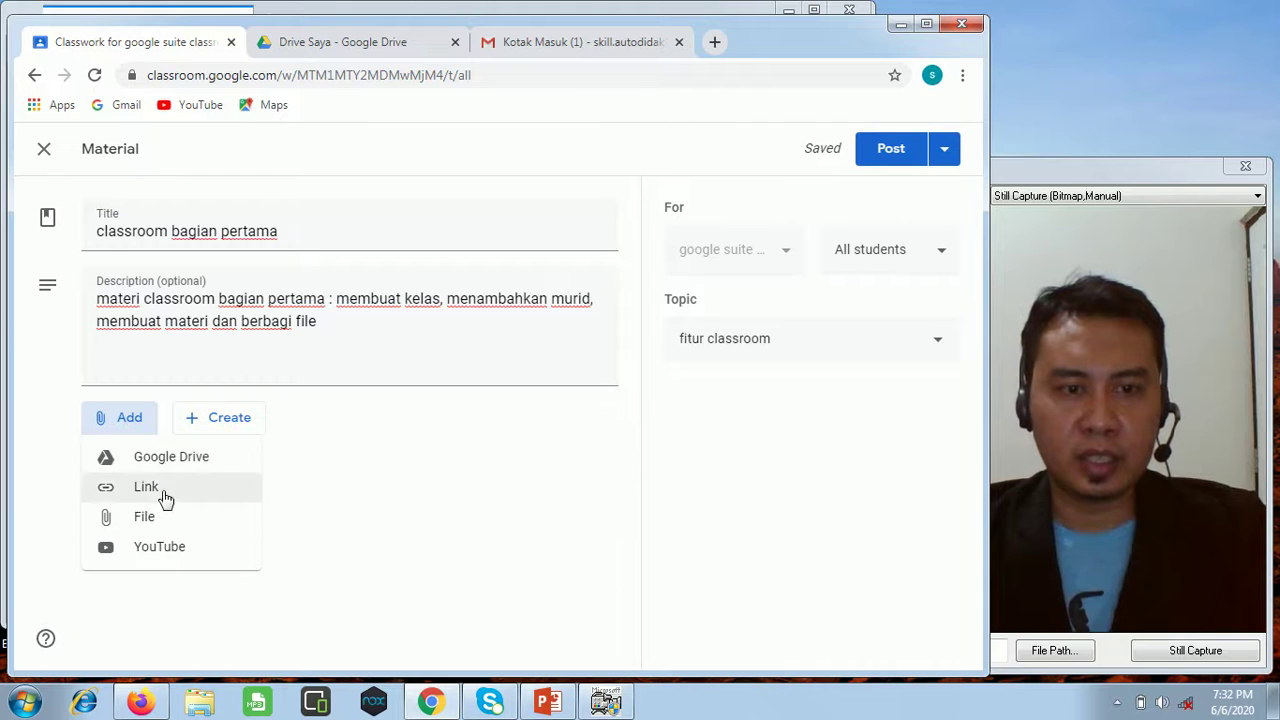
{"action": "left_click", "coordinate": [157, 515]}
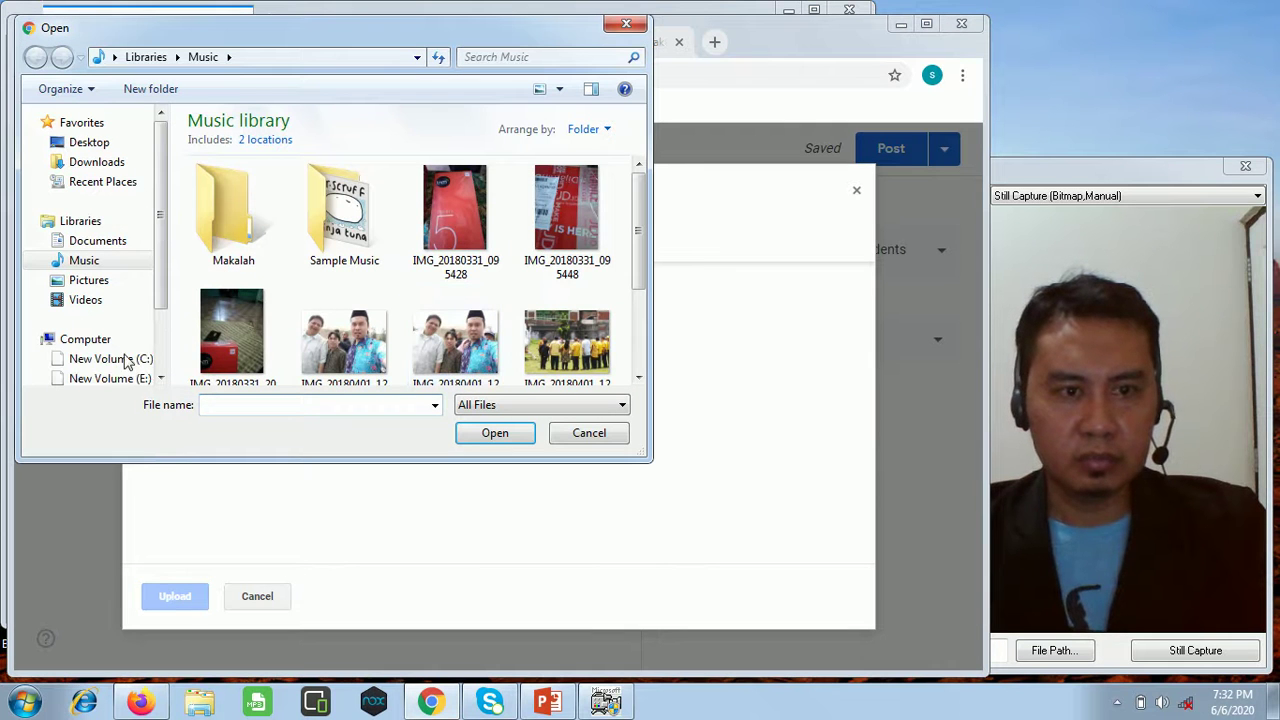
{"action": "left_click", "coordinate": [120, 380]}
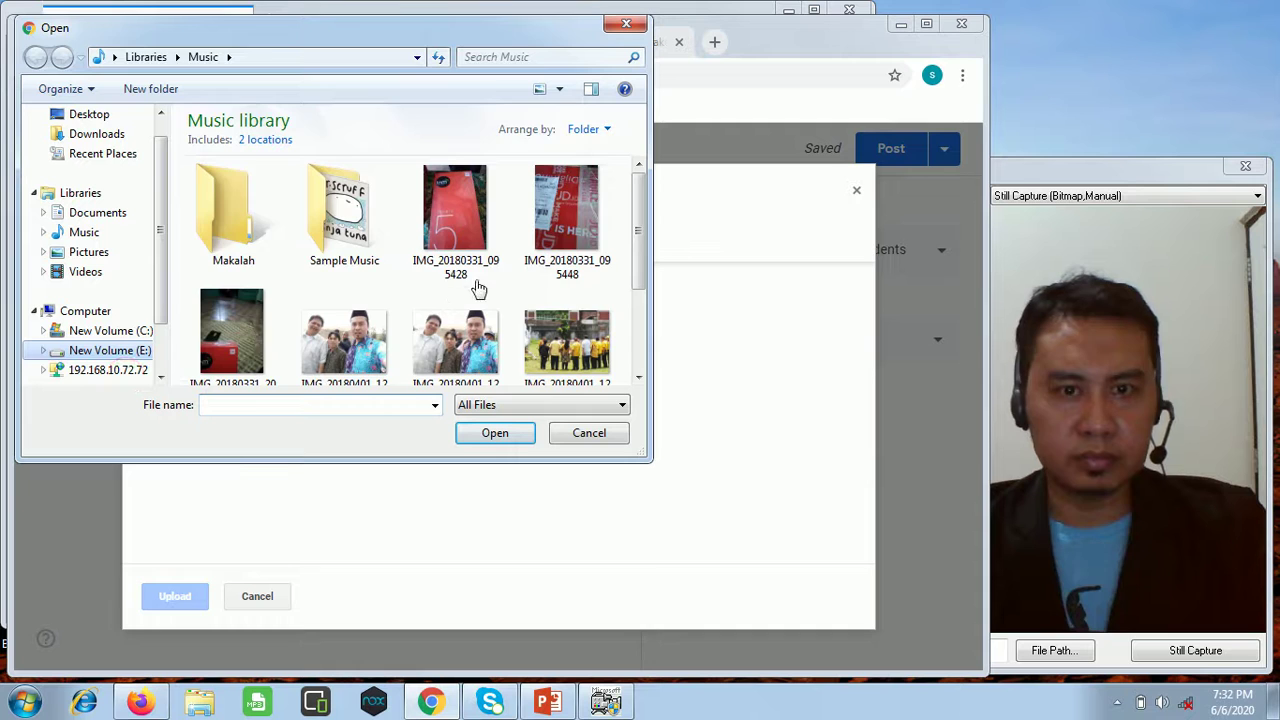
{"action": "double_click", "coordinate": [288, 165]}
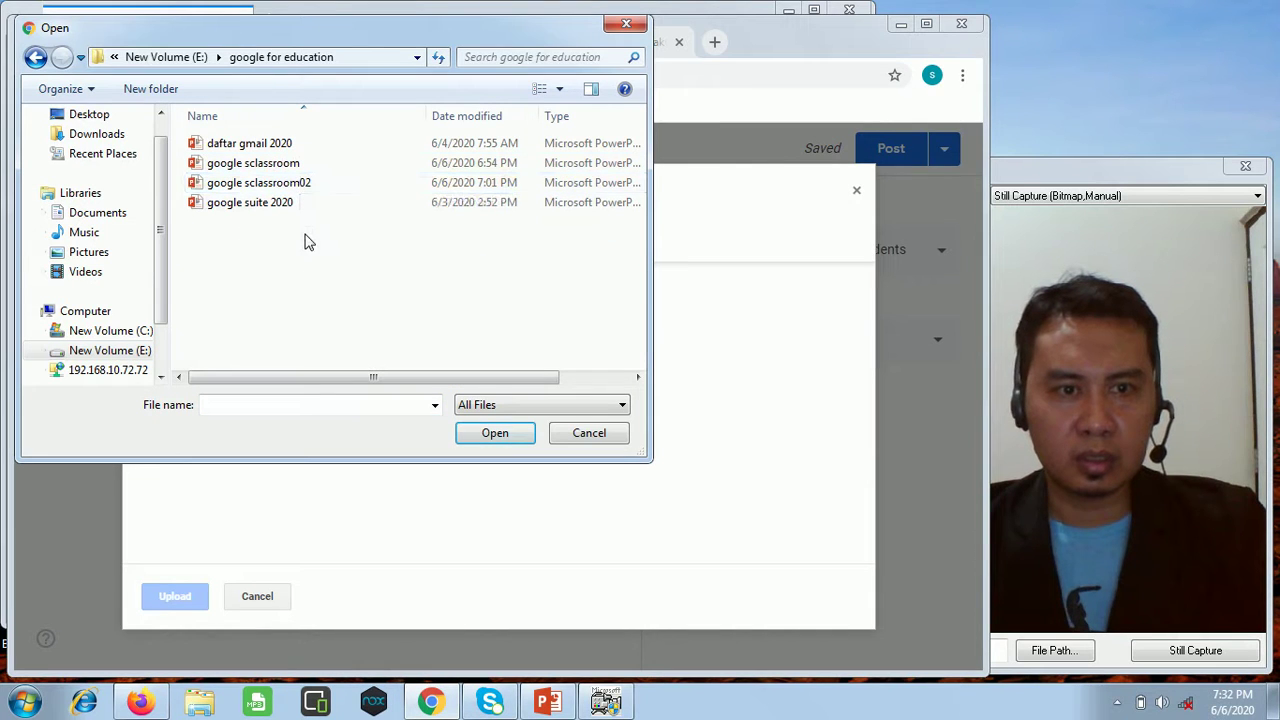
{"action": "left_click", "coordinate": [293, 167]}
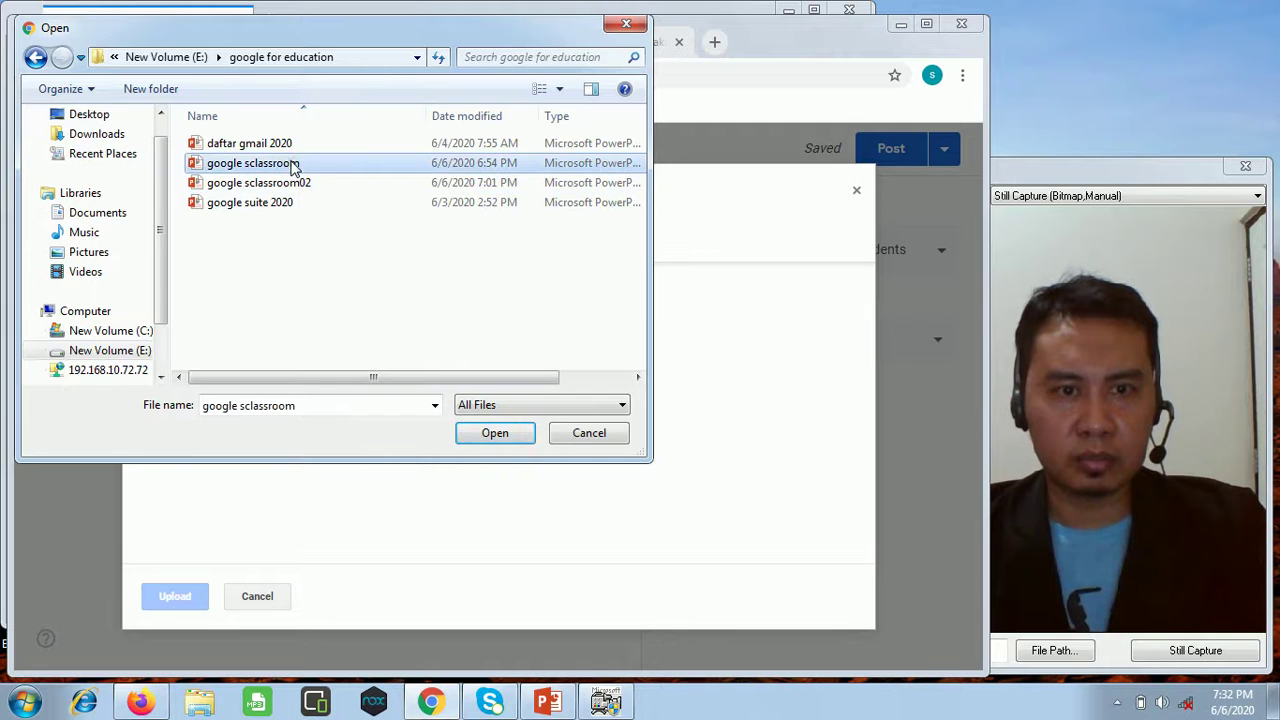
{"action": "left_click", "coordinate": [486, 434]}
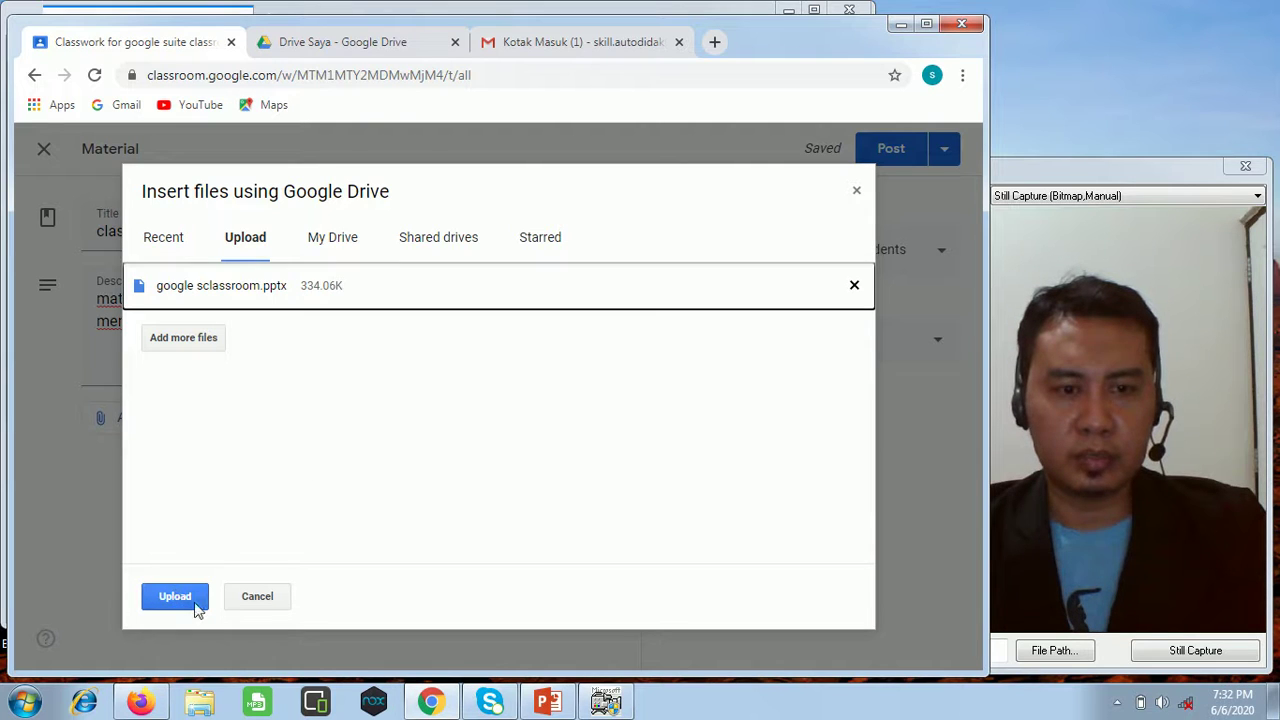
{"action": "left_click", "coordinate": [197, 608]}
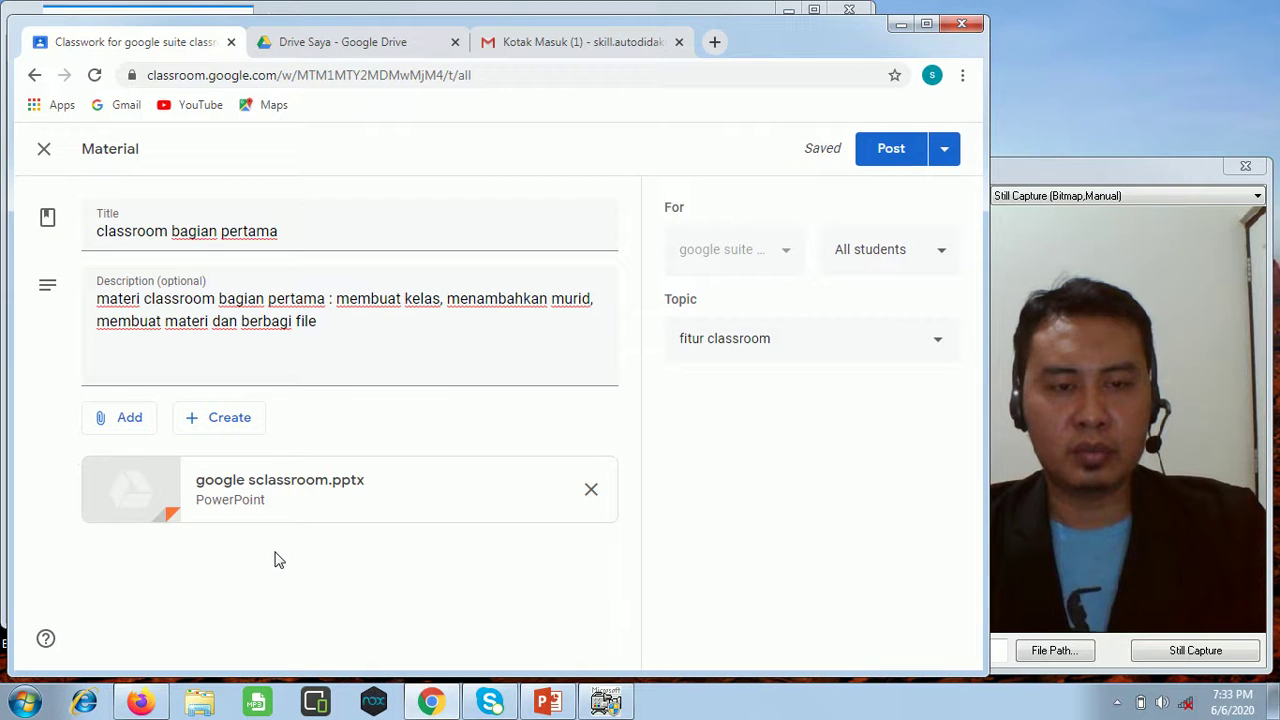
{"action": "left_click", "coordinate": [240, 429]}
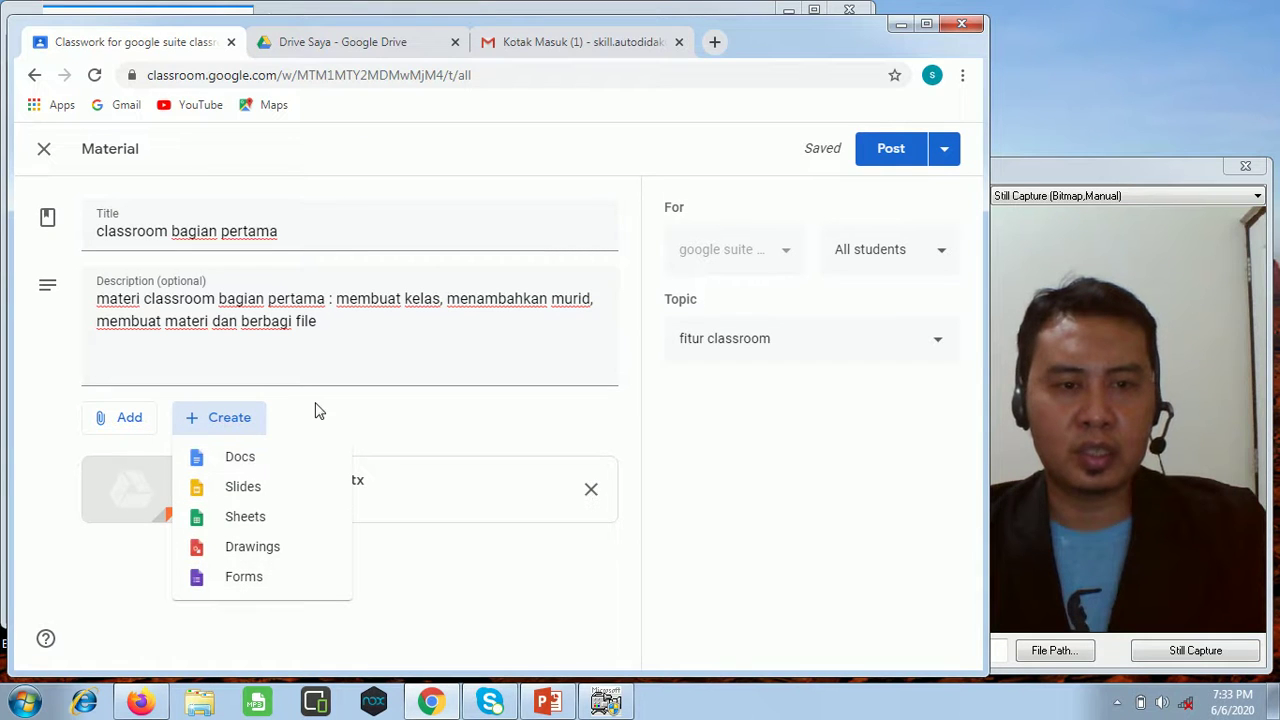
{"action": "left_click", "coordinate": [362, 412]}
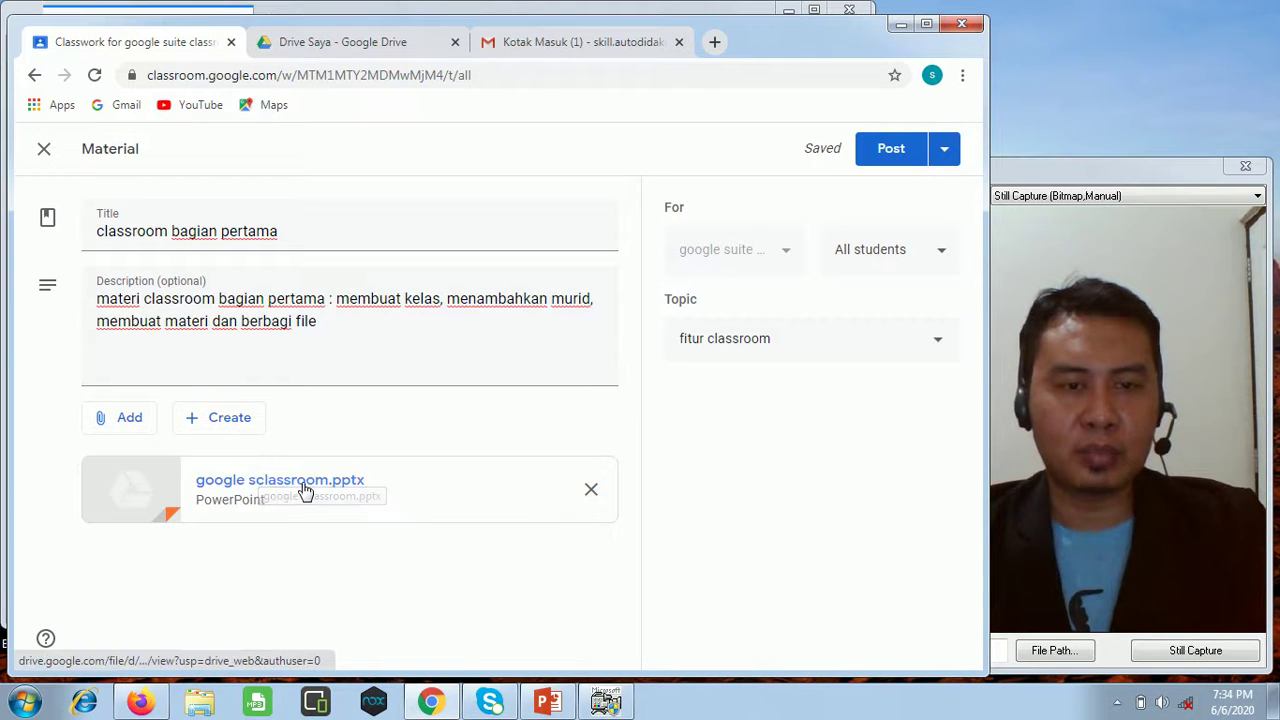
Post 'classroom bagian pertama' and check its new-material notice in the class Stream.
{"action": "left_click", "coordinate": [886, 158]}
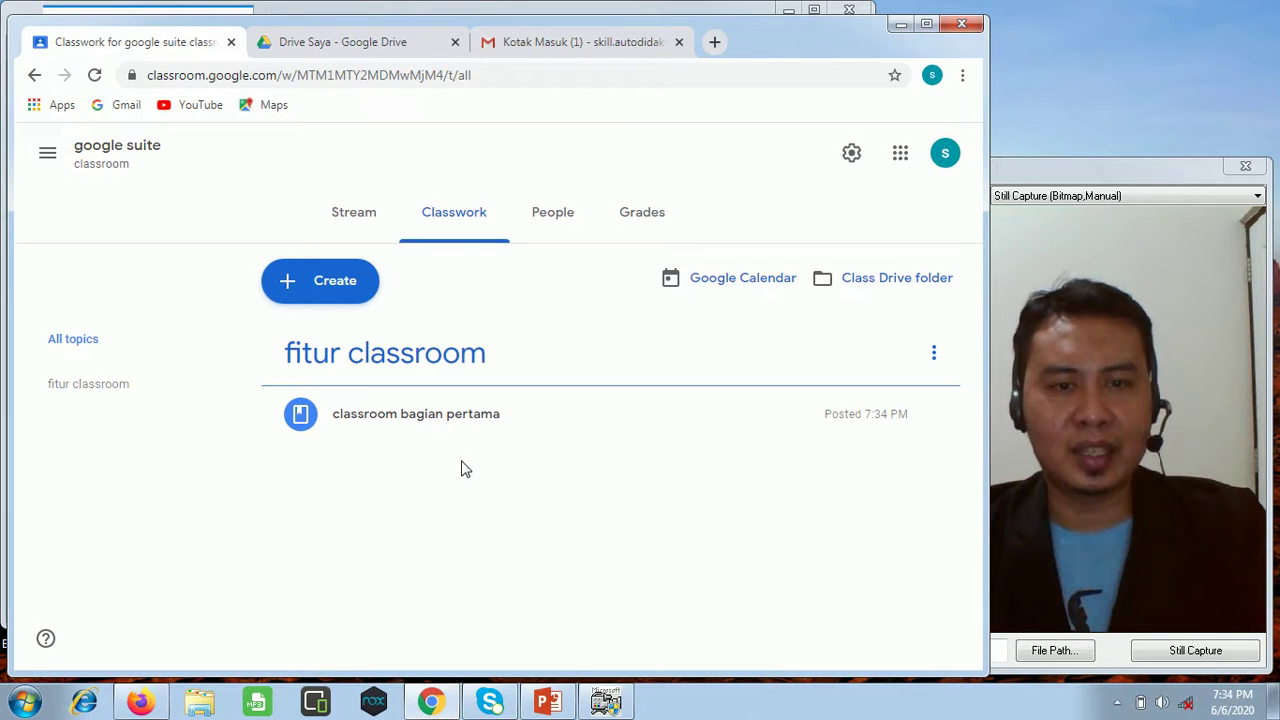
{"action": "left_click", "coordinate": [351, 222]}
{"action": "scroll", "coordinate": [519, 450], "scroll_direction": "down", "scroll_amount": 3}
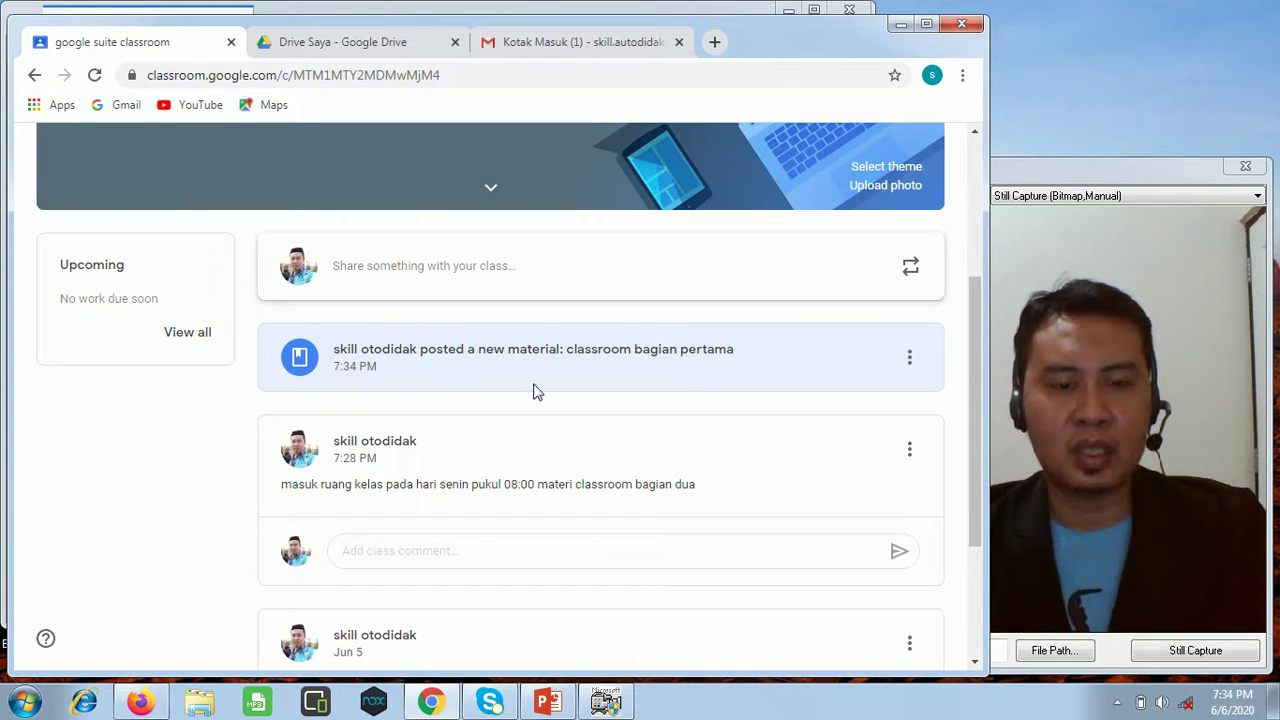
{"action": "scroll", "coordinate": [503, 401], "scroll_direction": "up", "scroll_amount": 3}
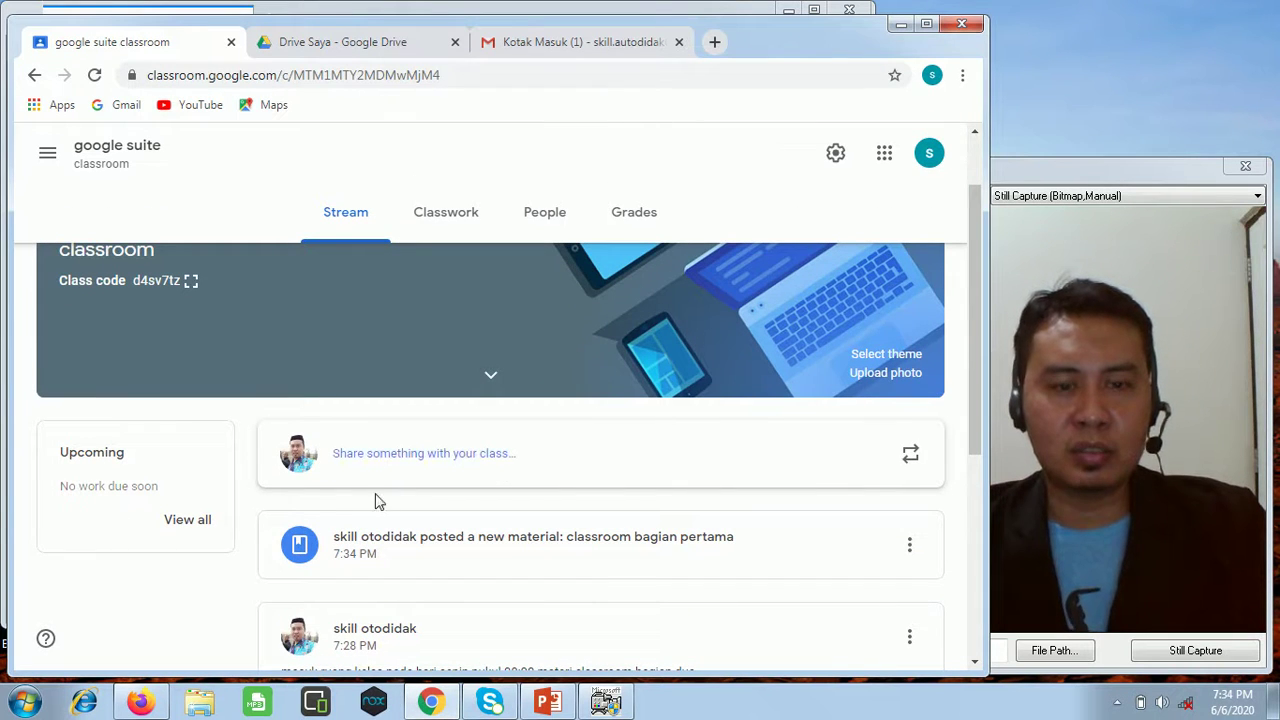
In the student's Firefox, refresh the stream and open the 'classroom bagian pertama' material.
{"action": "left_click", "coordinate": [140, 702]}
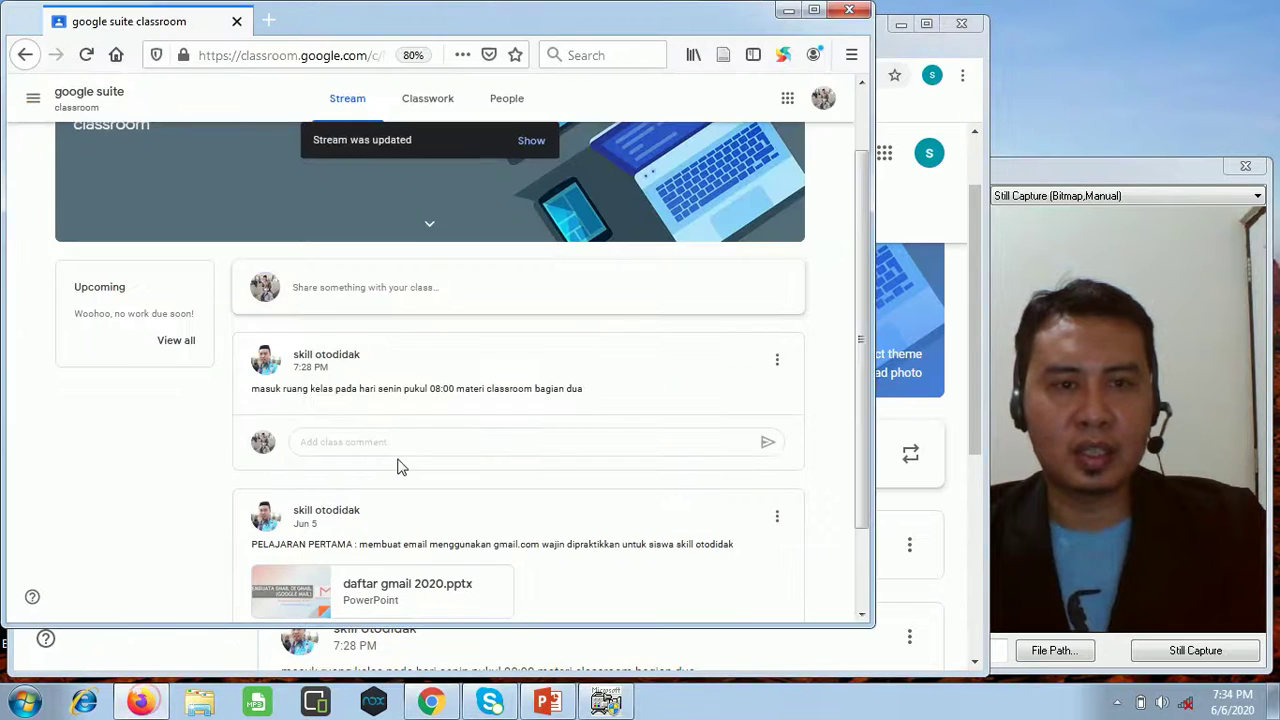
{"action": "scroll", "coordinate": [452, 468], "scroll_direction": "up", "scroll_amount": 1}
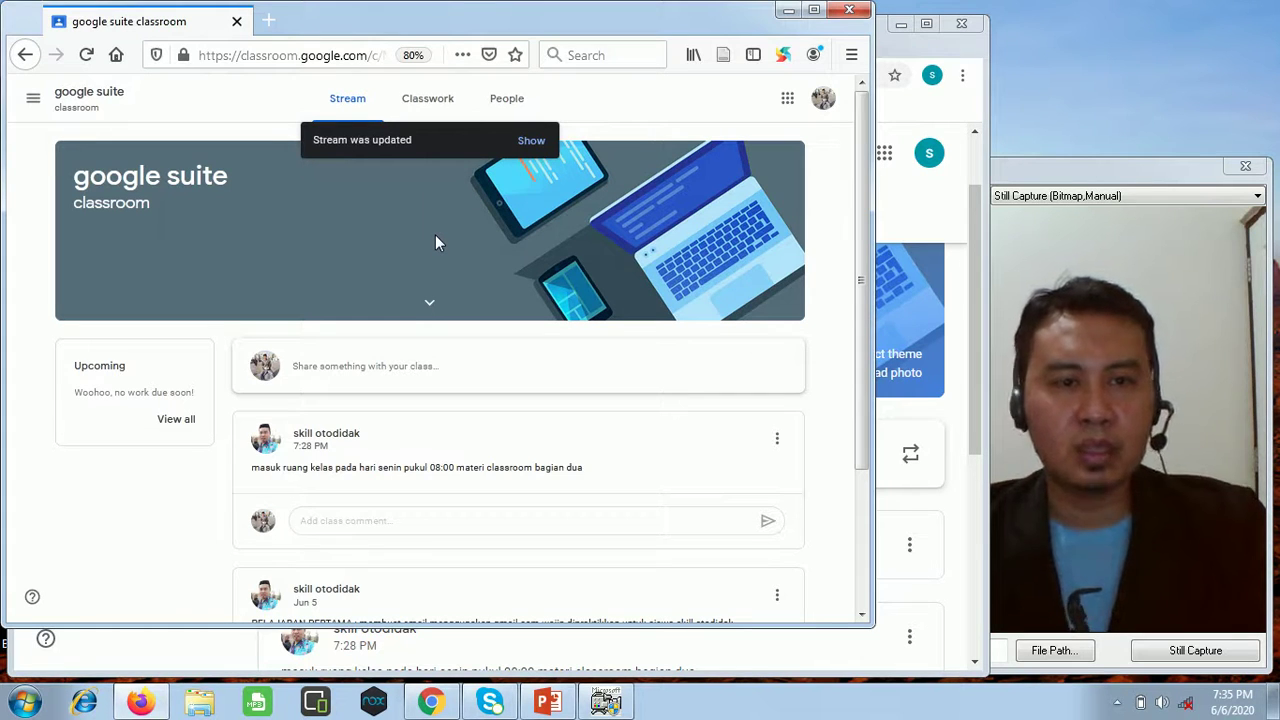
{"action": "left_click", "coordinate": [530, 141]}
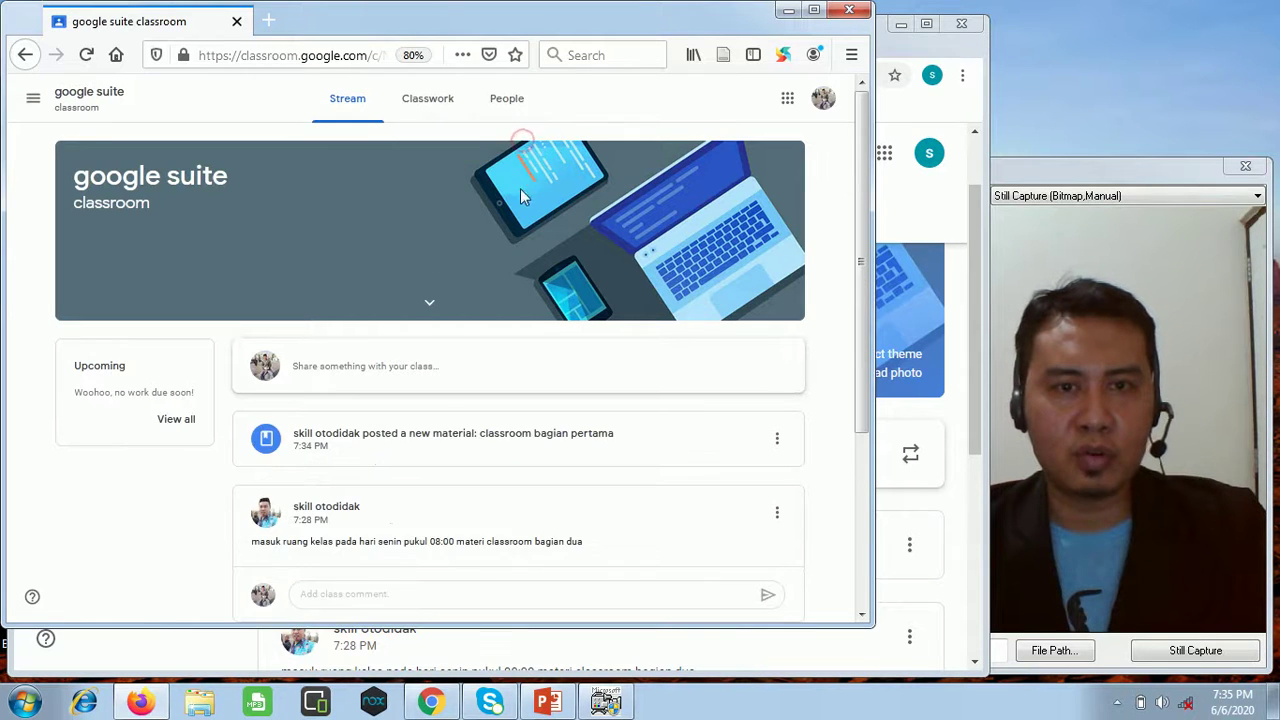
{"action": "left_click", "coordinate": [575, 440]}
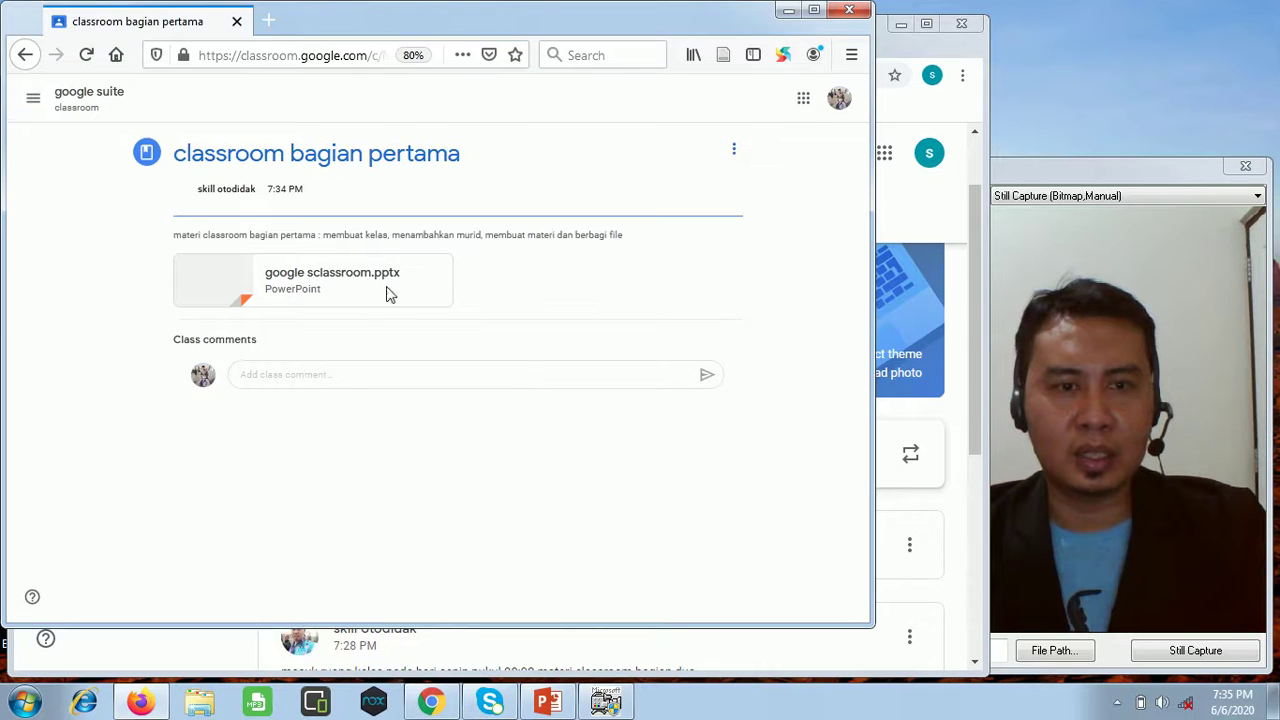
Zoom the student's material page to 100%, then minimize Firefox.
{"action": "left_click", "coordinate": [851, 54]}
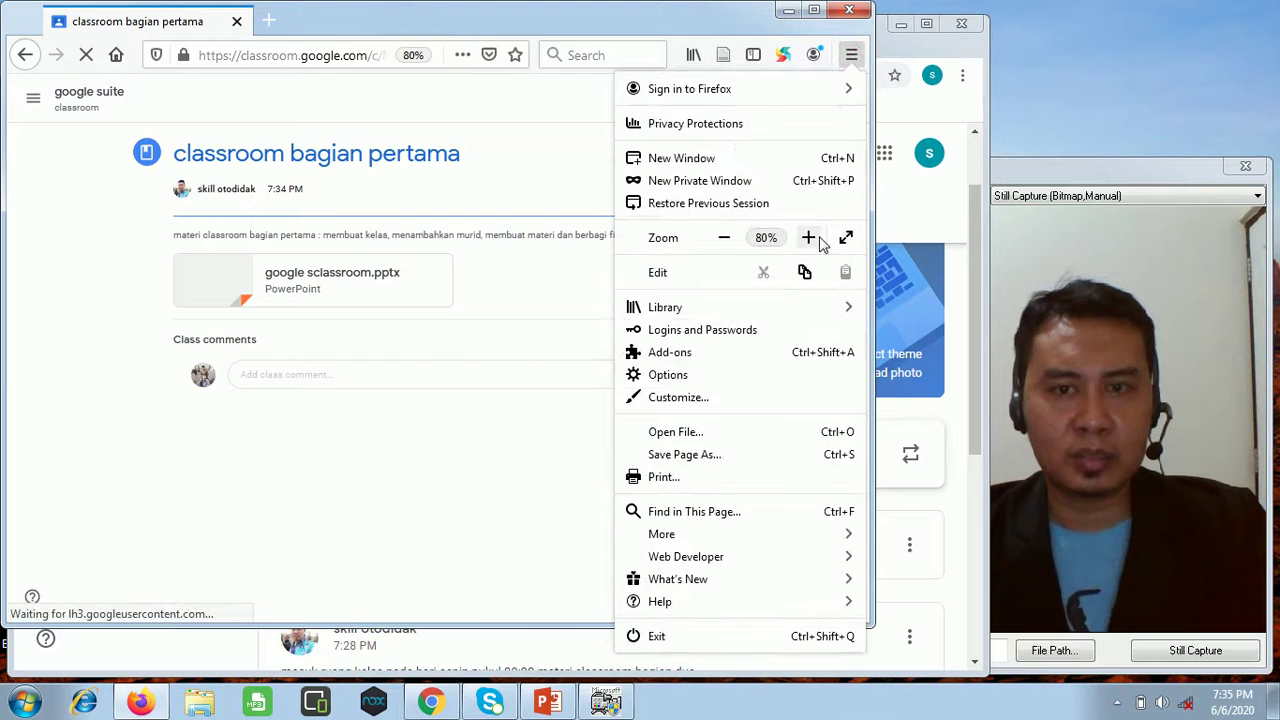
{"action": "left_click", "coordinate": [810, 238]}
{"action": "left_click", "coordinate": [812, 240]}
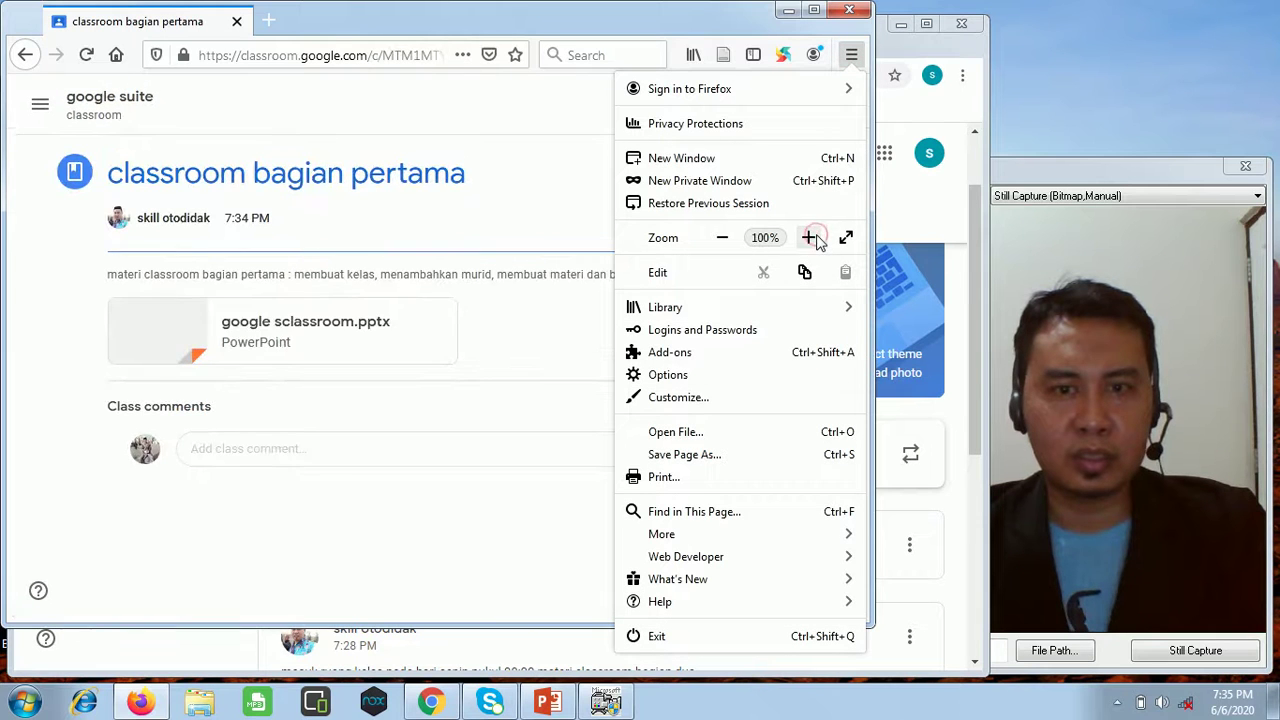
{"action": "left_click", "coordinate": [494, 219]}
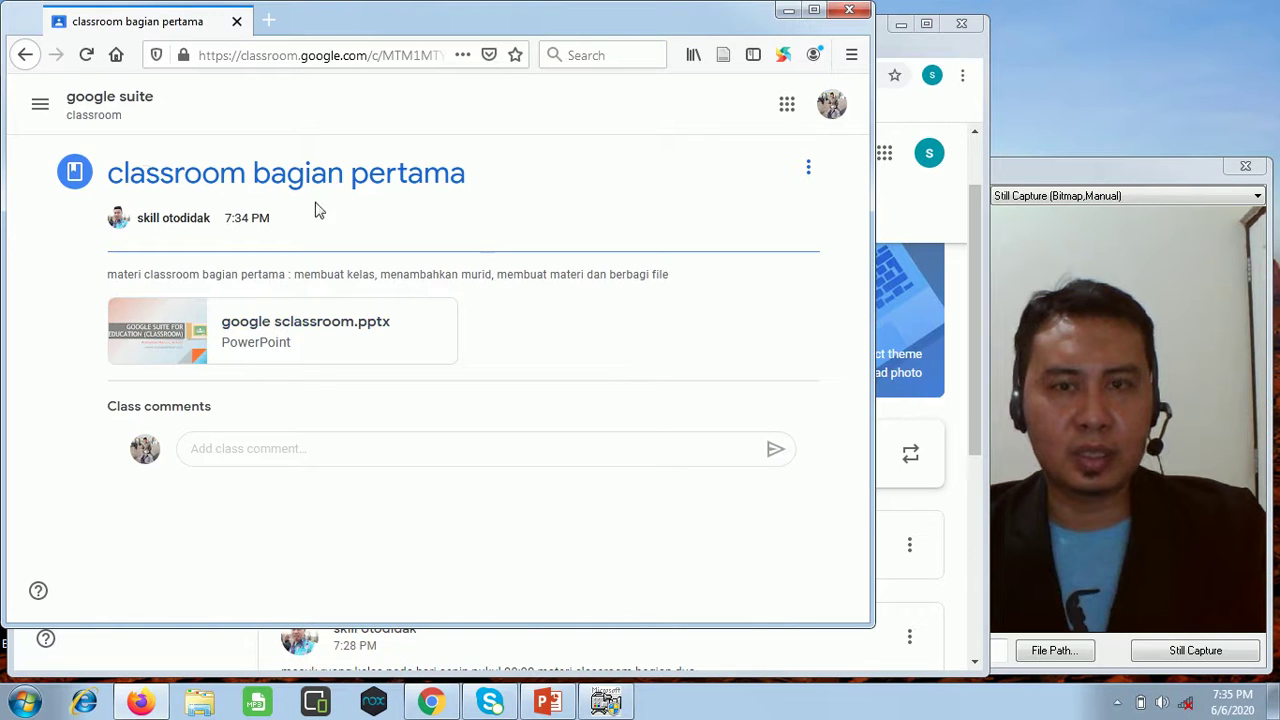
{"action": "left_click", "coordinate": [789, 14]}
Go to the teacher's Classwork page showing 'classroom bagian pertama' under 'fitur classroom'.
{"action": "scroll", "coordinate": [651, 429], "scroll_direction": "up", "scroll_amount": 1}
{"action": "scroll", "coordinate": [640, 410], "scroll_direction": "down", "scroll_amount": 2}
{"action": "scroll", "coordinate": [500, 380], "scroll_direction": "up", "scroll_amount": 2}
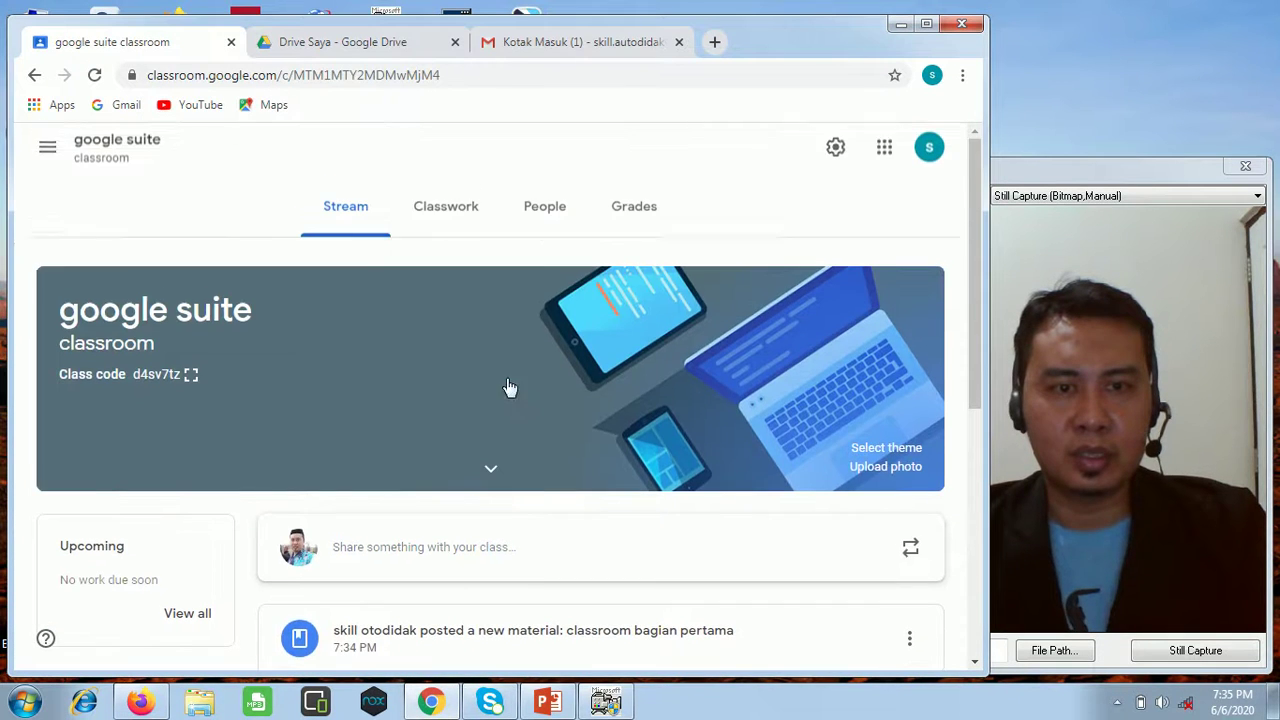
{"action": "left_click", "coordinate": [455, 214]}
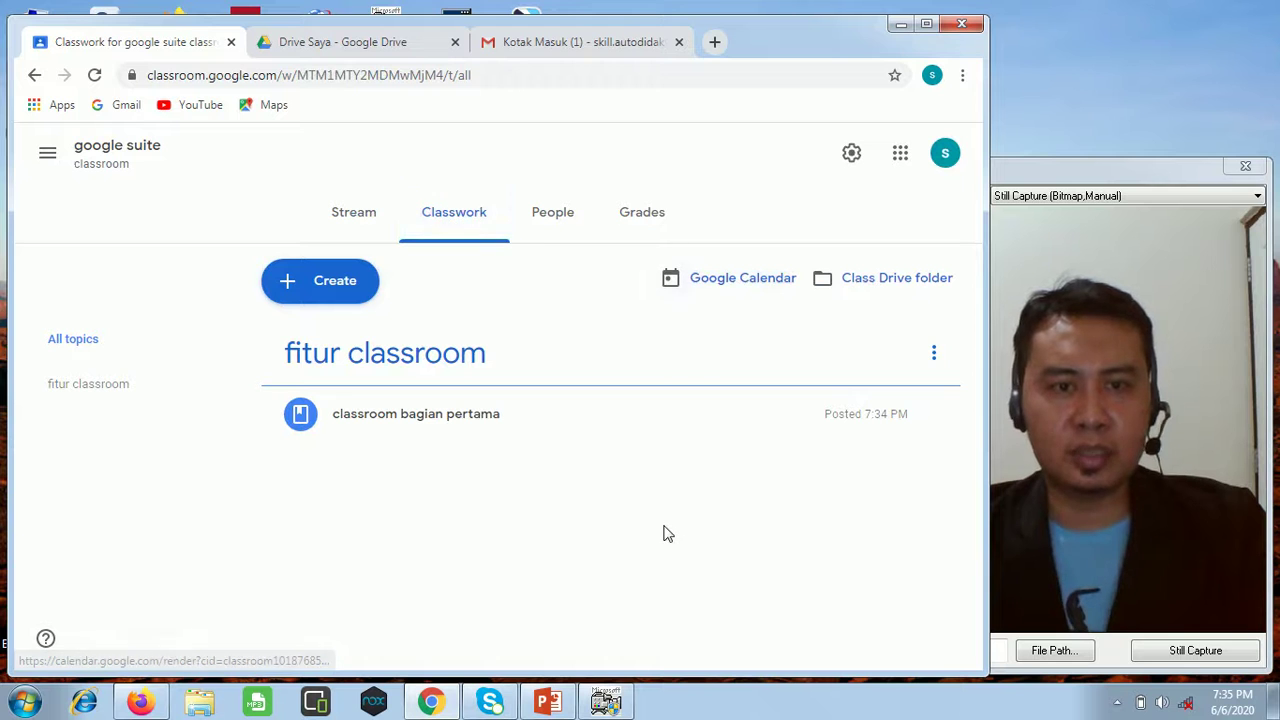